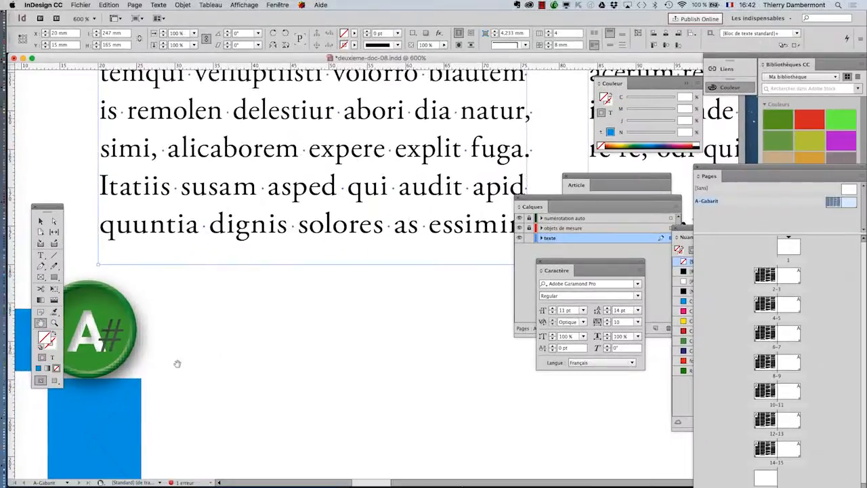
Clear the view of the text columns by moving the Caractère and Calques panels aside and closing the Article panel
scroll(386, 359, down, 3)
scroll(201, 359, down, 4)
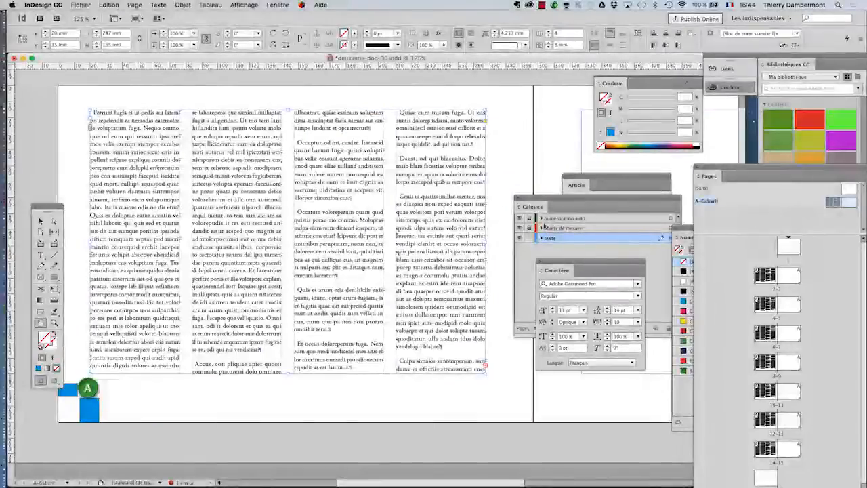
scroll(351, 201, up, 5)
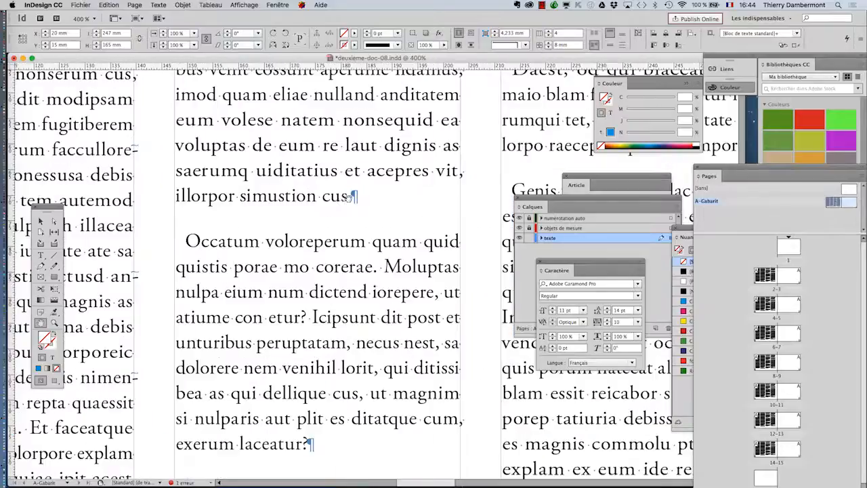
drag(324, 234, 401, 294)
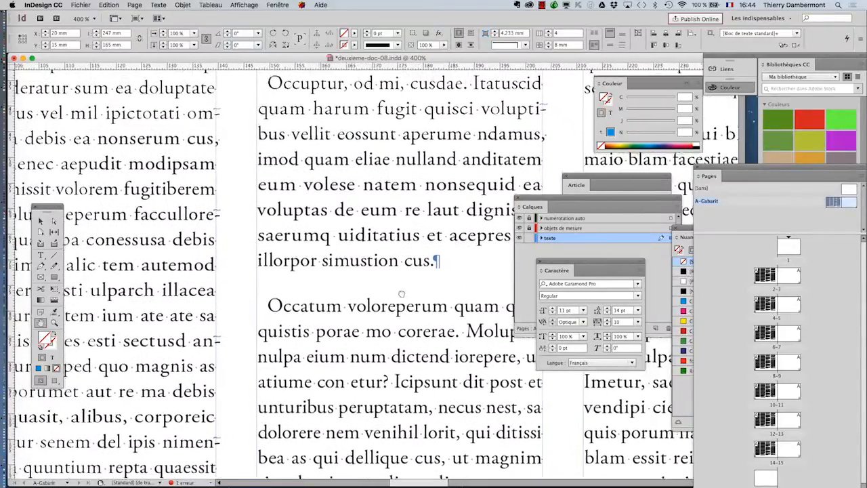
drag(320, 254, 387, 342)
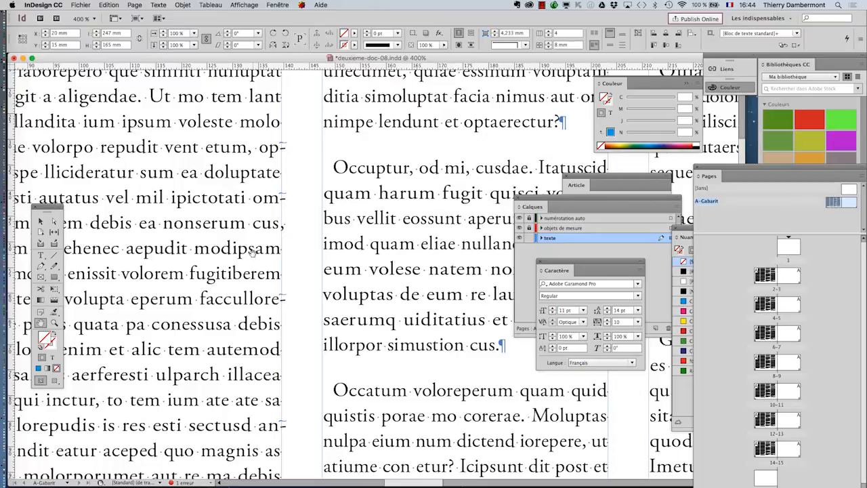
click(43, 258)
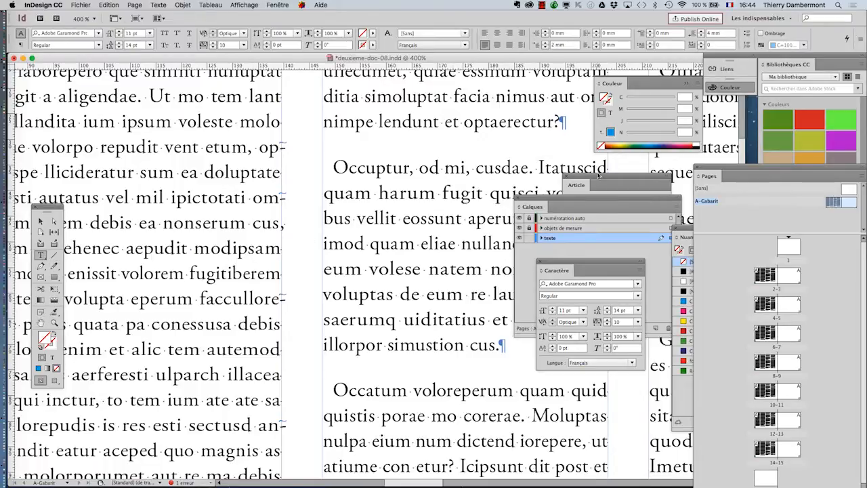
drag(584, 266, 137, 233)
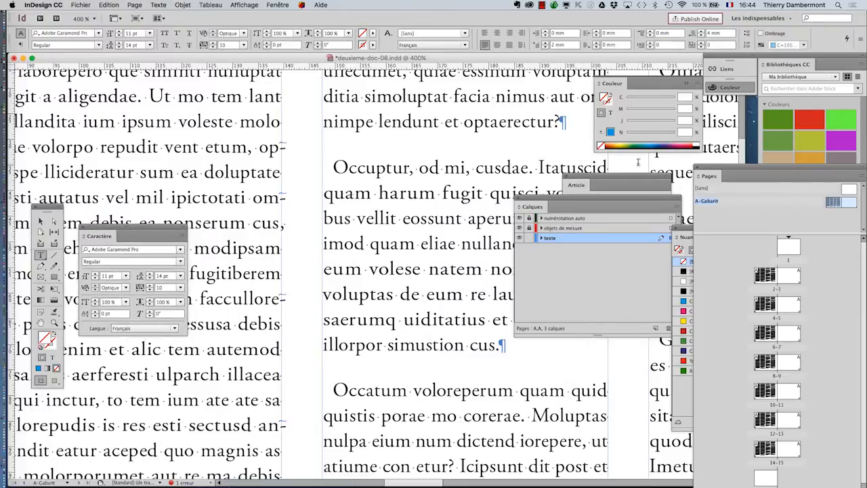
drag(638, 198, 231, 366)
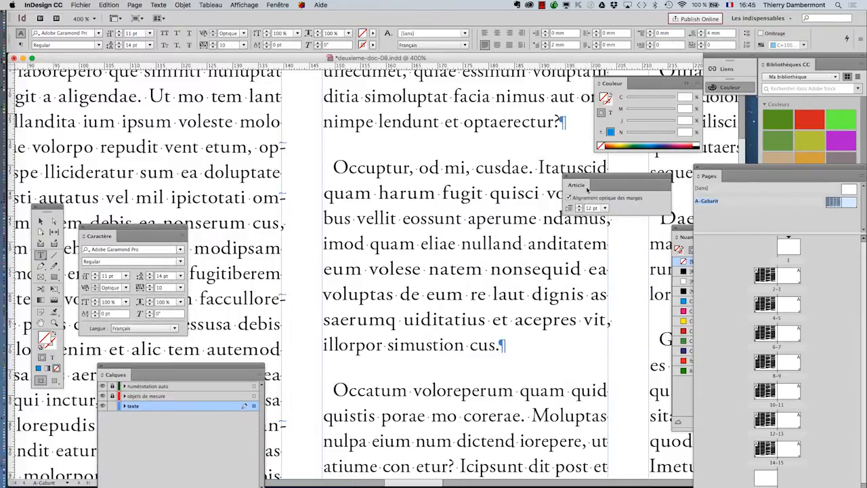
click(566, 177)
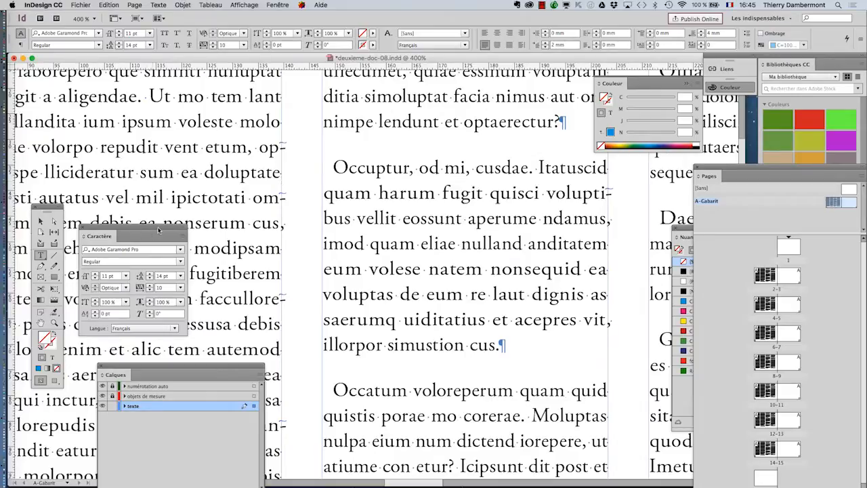
Check the leading of the paragraph starting with "Occuptur" in the Caractère panel and close that panel
drag(158, 231, 310, 164)
click(400, 193)
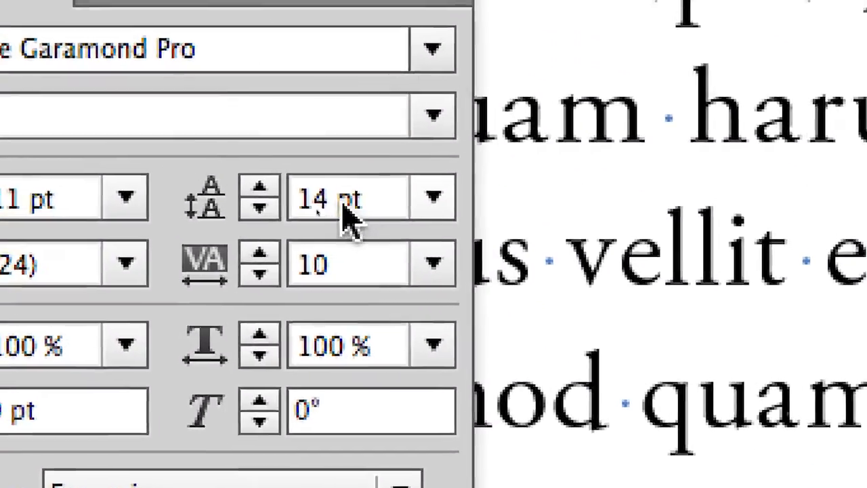
click(339, 210)
double_click(317, 200)
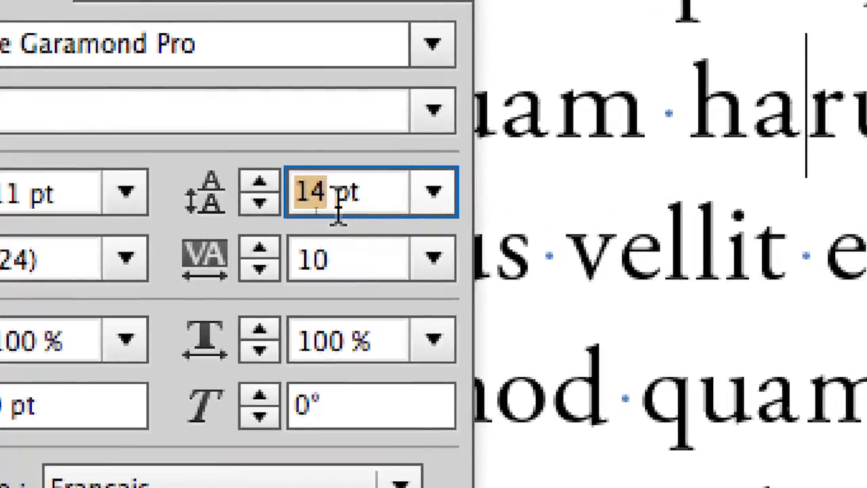
click(348, 193)
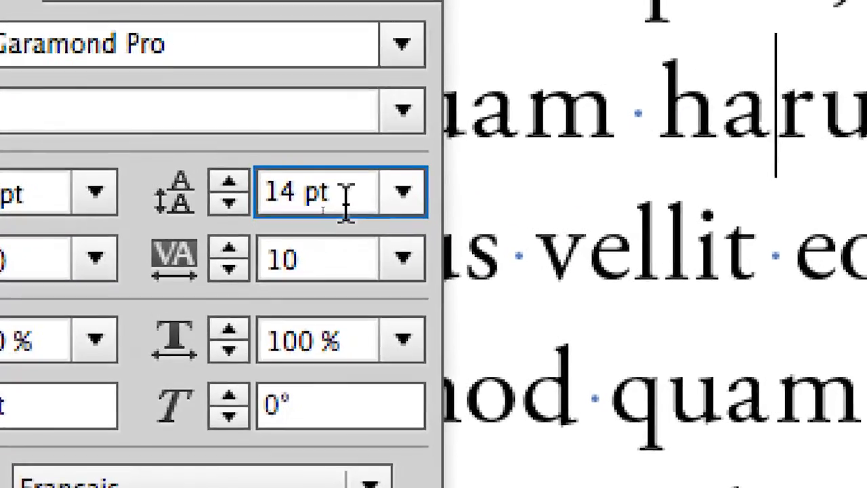
click(382, 190)
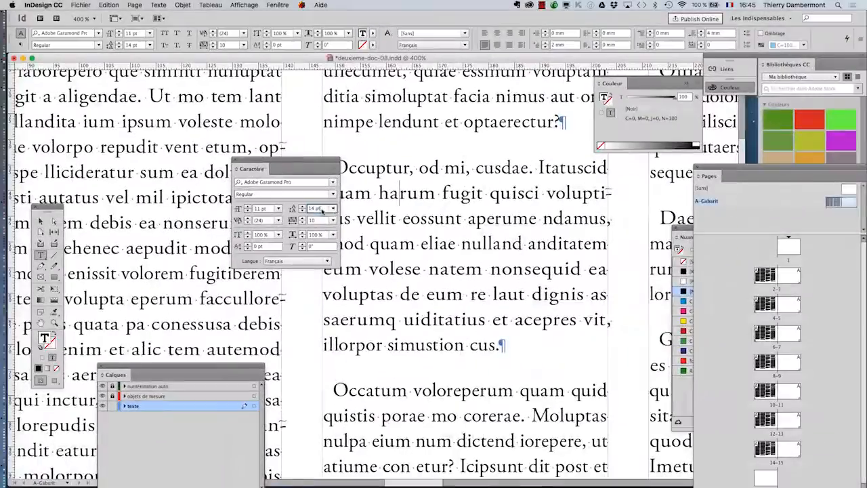
click(232, 161)
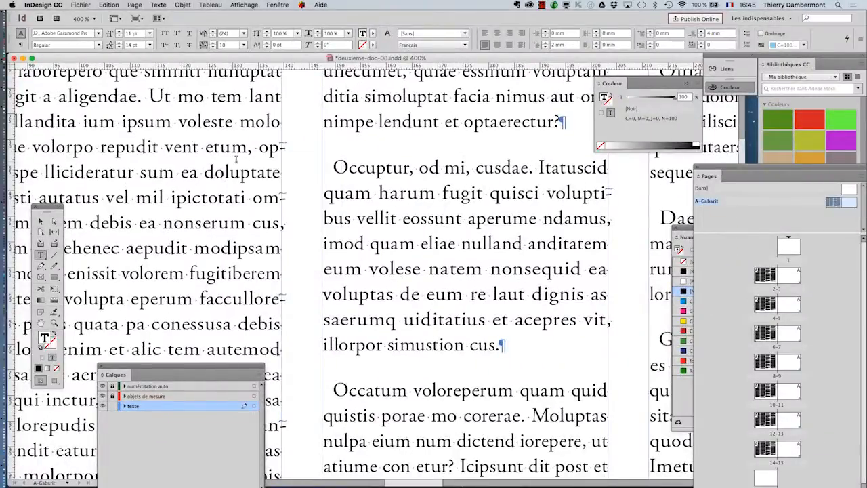
Set the baseline grid increment (Pas) to 14 pt in the Grilles preferences and apply it
click(51, 5)
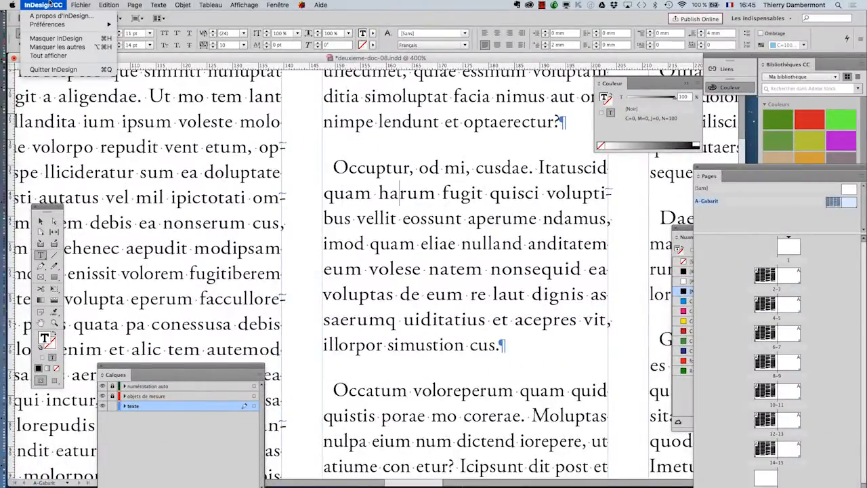
mouse_move(60, 24)
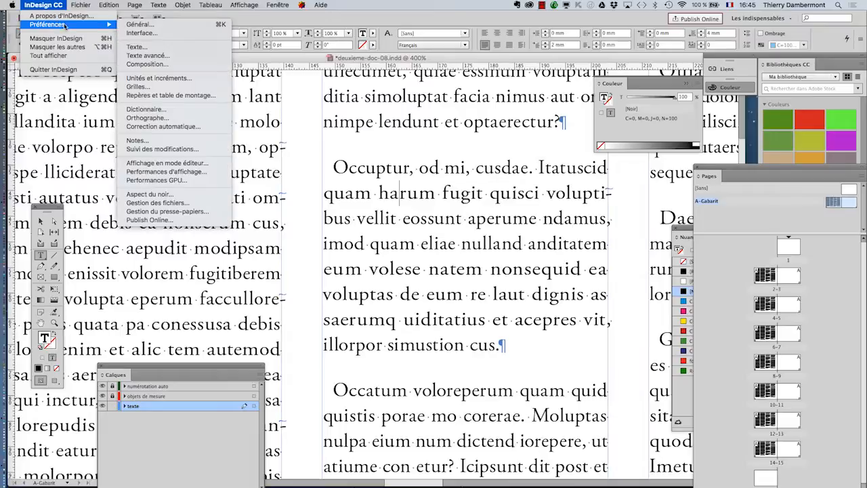
click(138, 87)
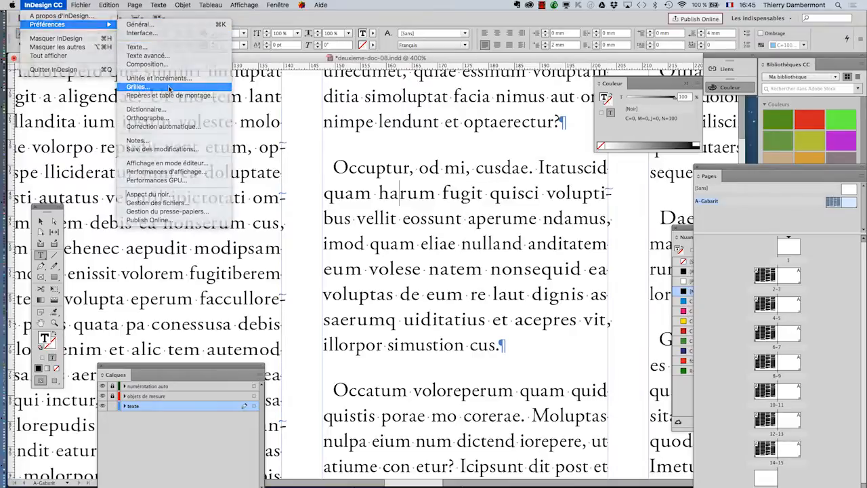
drag(390, 80, 423, 89)
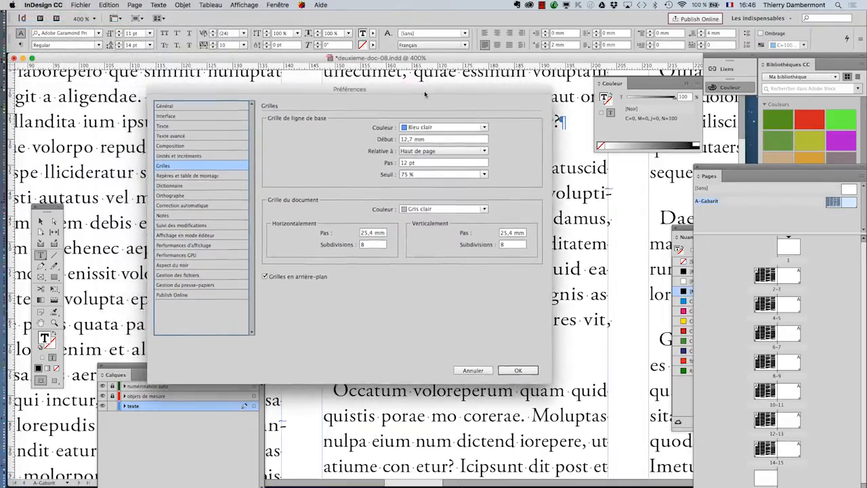
key(alt)
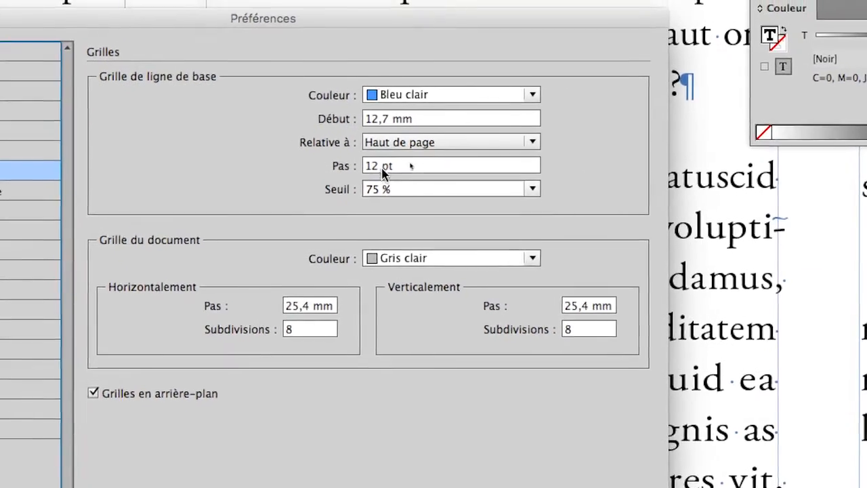
click(382, 173)
double_click(383, 173)
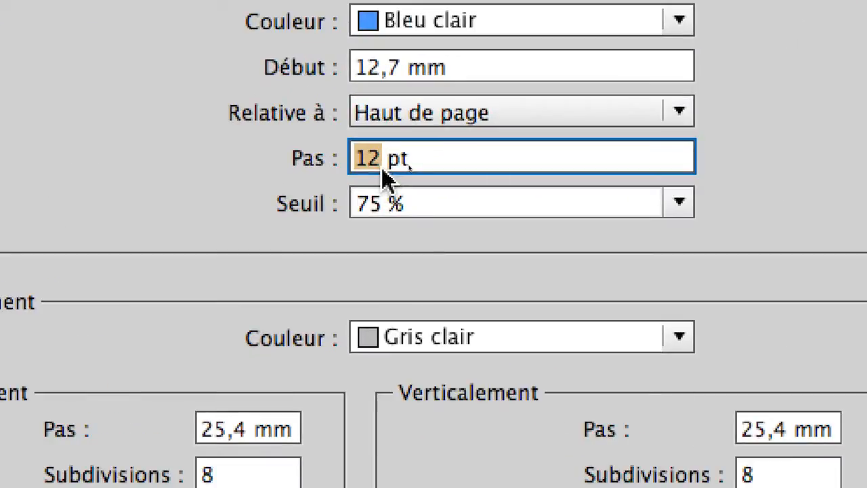
text(14)
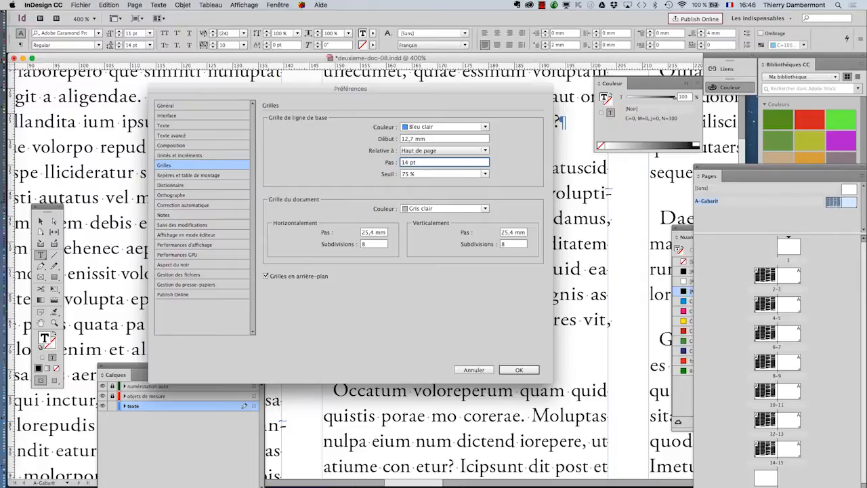
drag(350, 88, 582, 122)
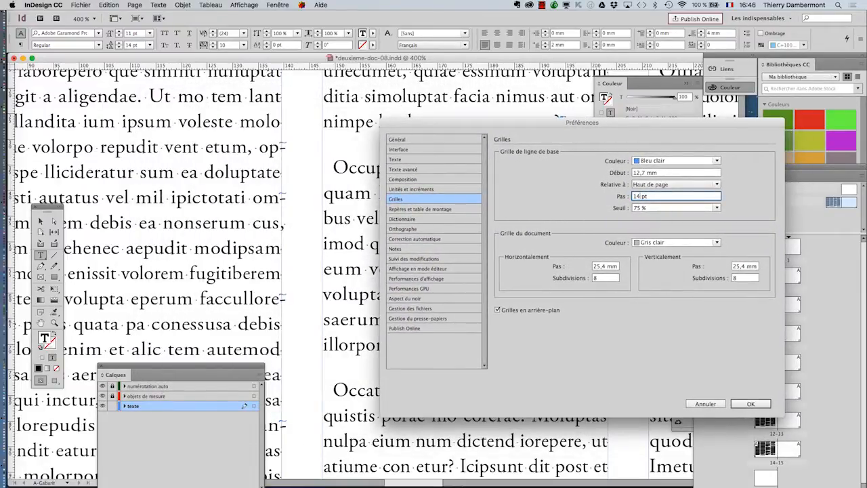
double_click(637, 197)
key(alt)
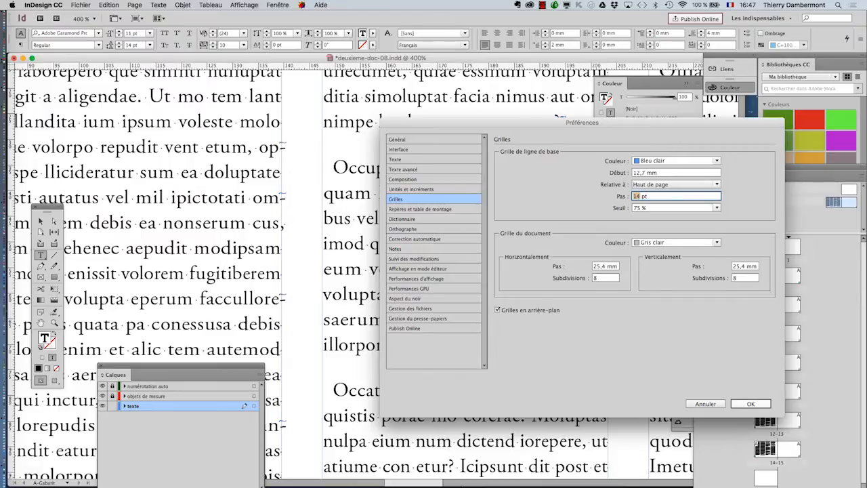
key(Return)
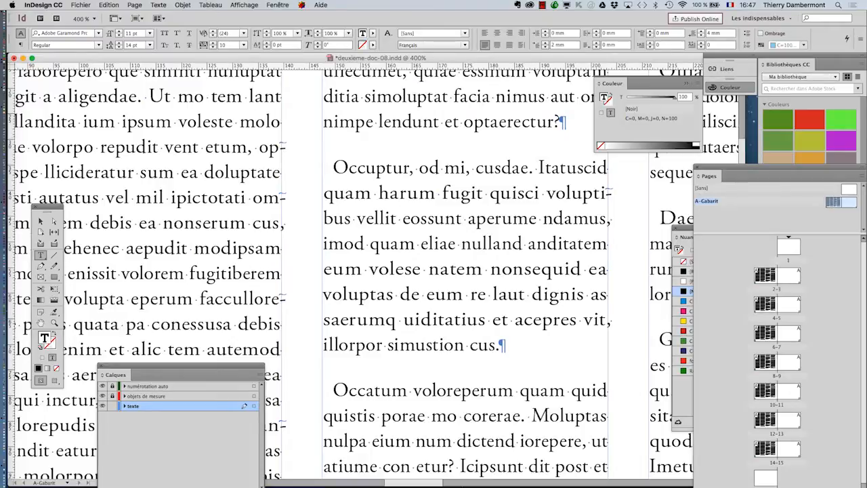
Review the baseline grid increment again in the Grilles preferences and cancel the dialog
click(43, 5)
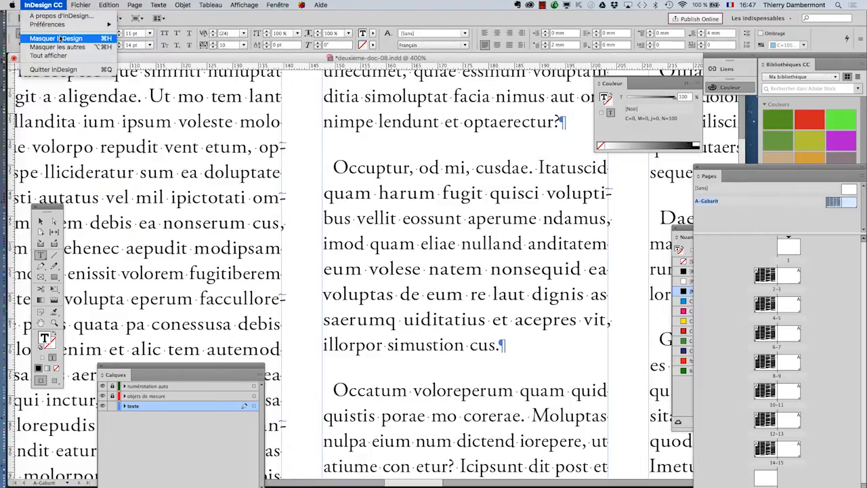
mouse_move(64, 25)
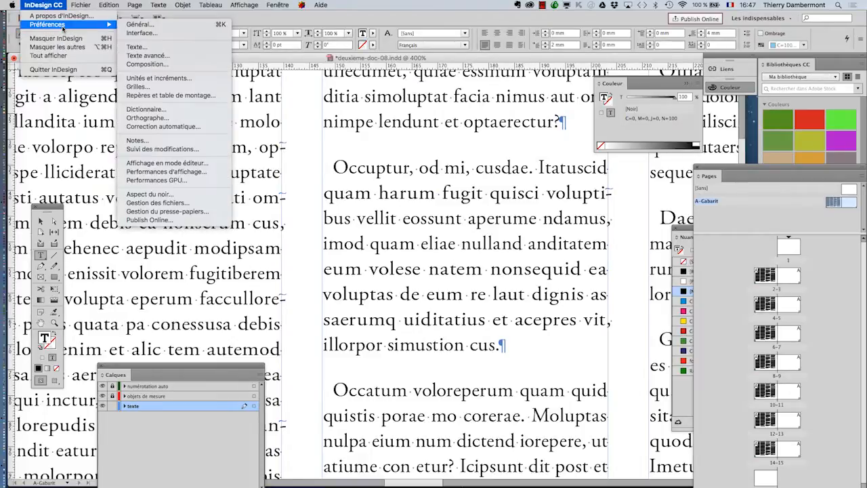
click(164, 87)
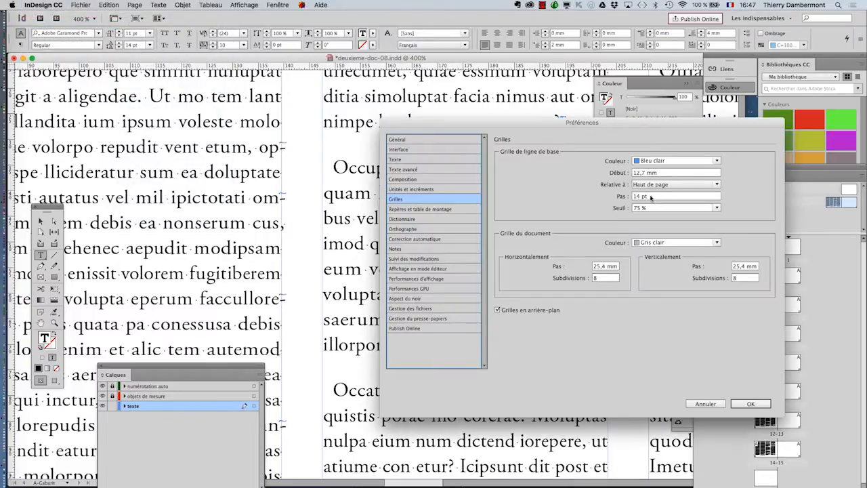
drag(651, 198, 636, 196)
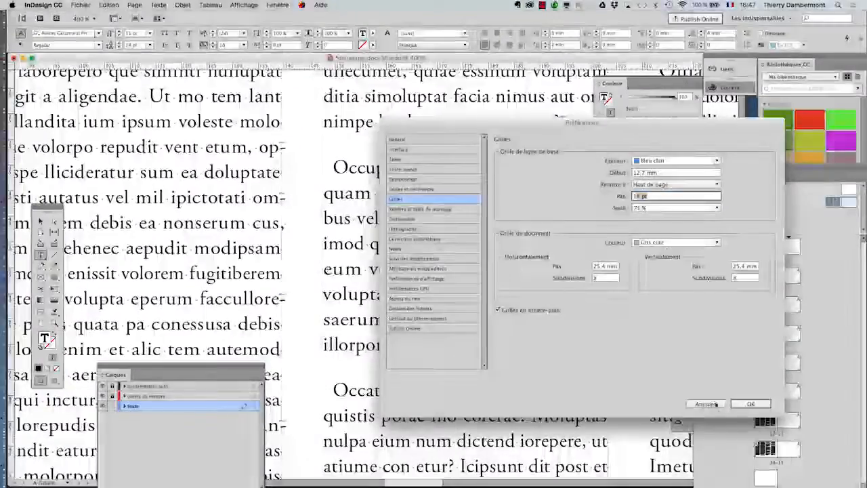
click(709, 405)
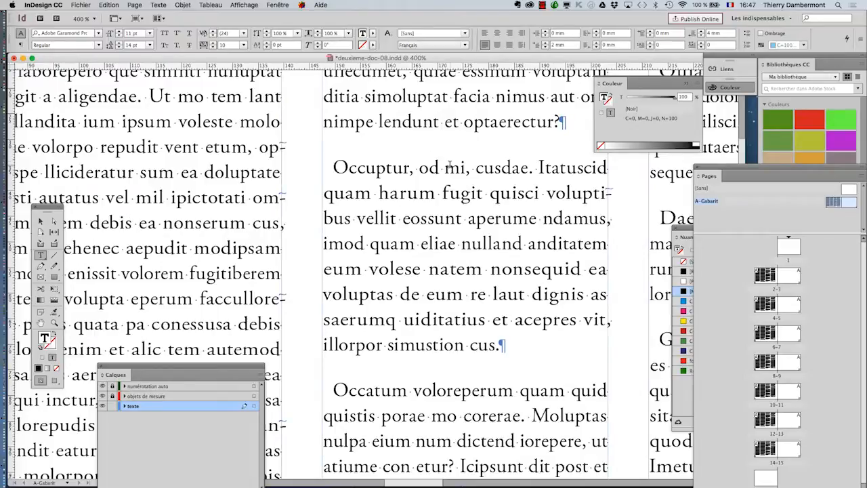
Tidy the workspace around the four-column spread by closing the Calques and Pages panels and repositioning the Nuancier panel
scroll(409, 162, down, 3)
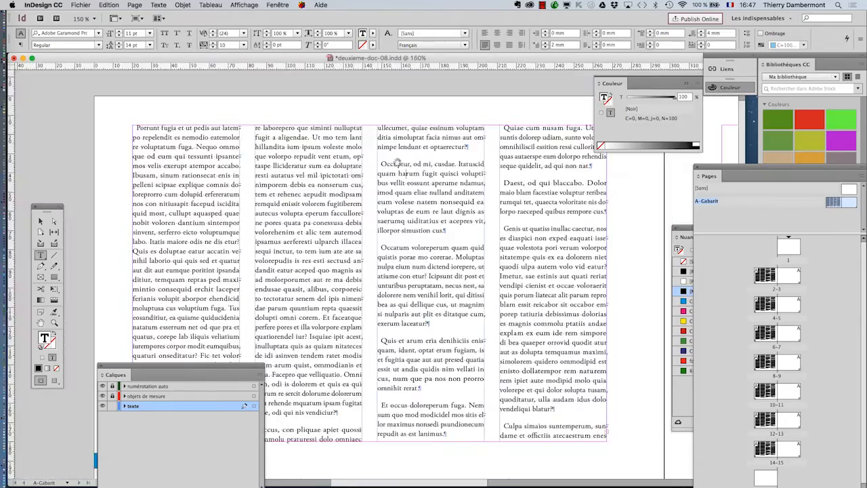
click(40, 221)
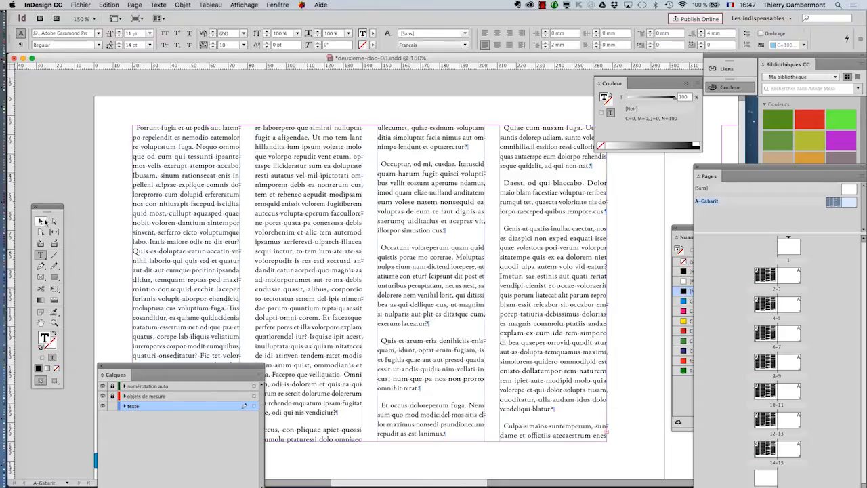
click(154, 180)
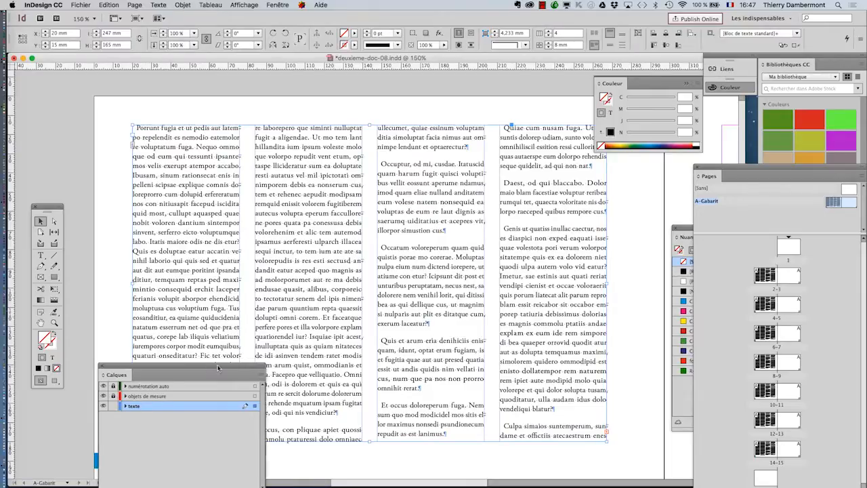
drag(210, 367, 728, 171)
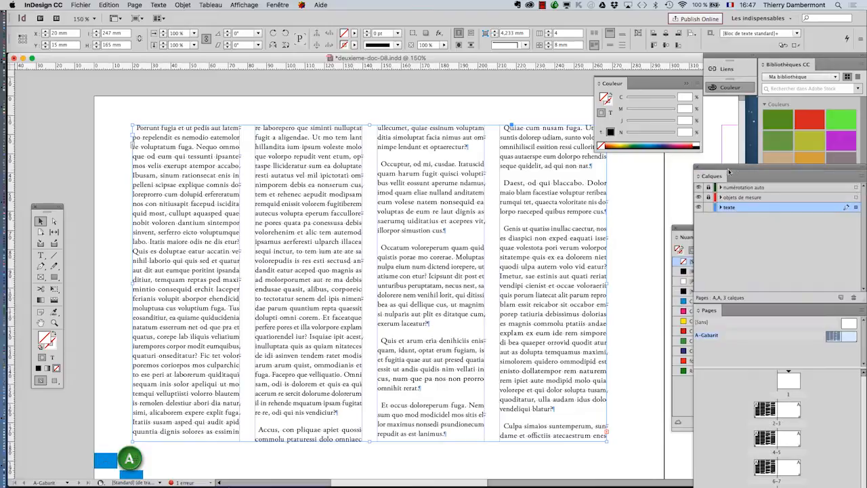
click(697, 167)
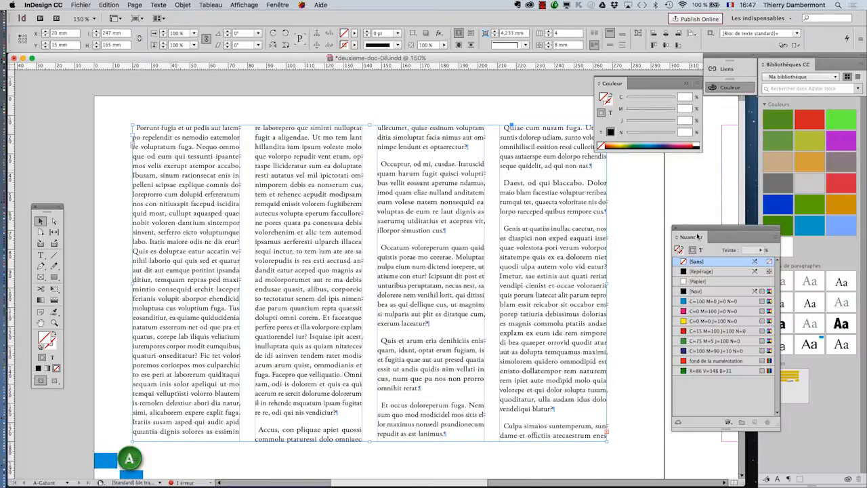
drag(697, 236, 679, 214)
Align the paragraphs of the four-column text frame to the baseline grid using the Paragraphe panel
click(433, 106)
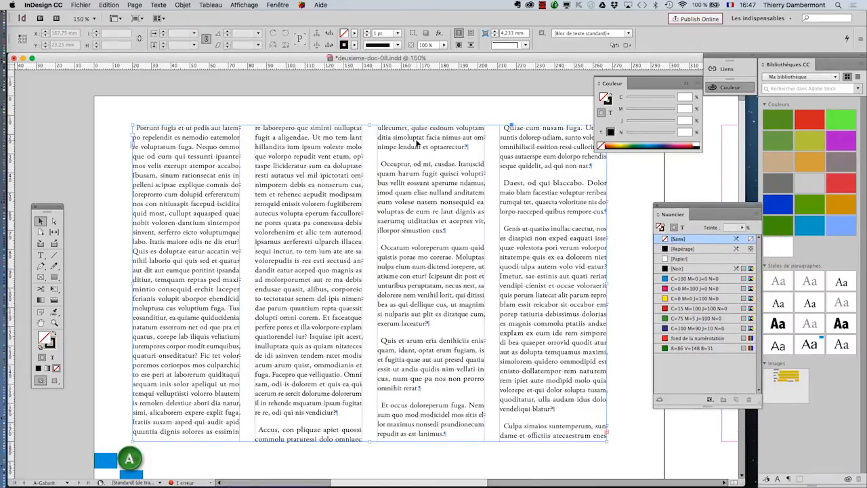
click(417, 143)
click(158, 4)
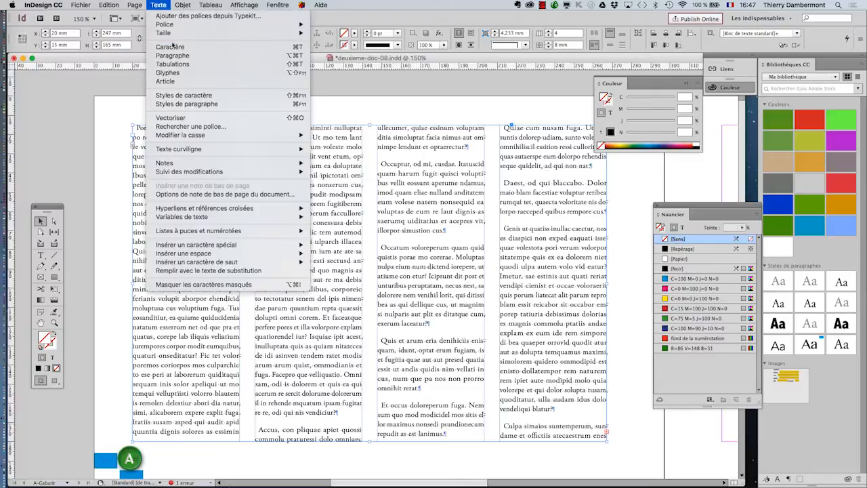
click(179, 55)
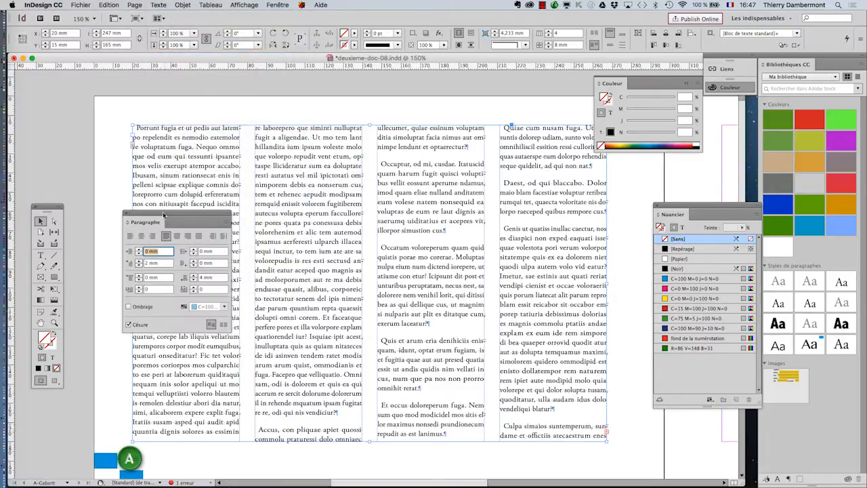
drag(164, 215, 493, 80)
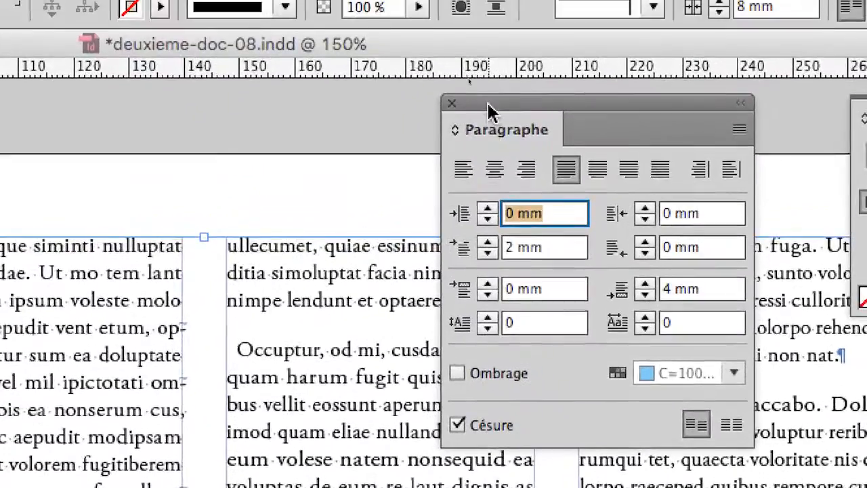
drag(485, 102, 329, 151)
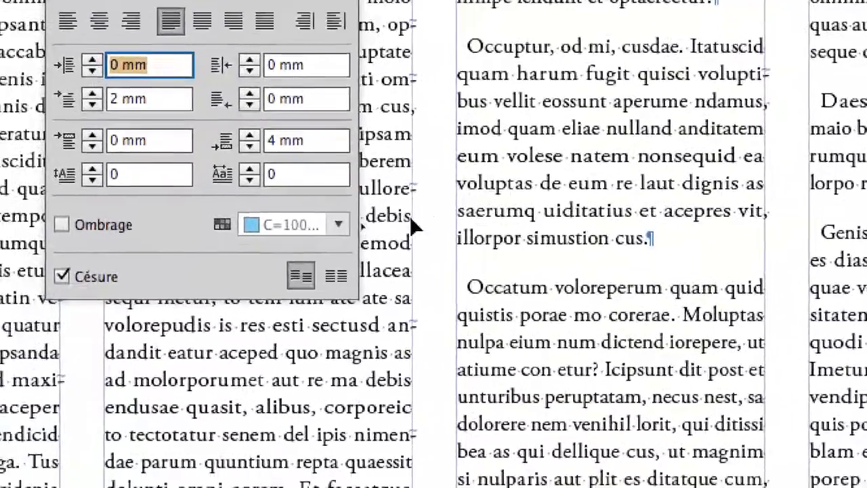
click(336, 275)
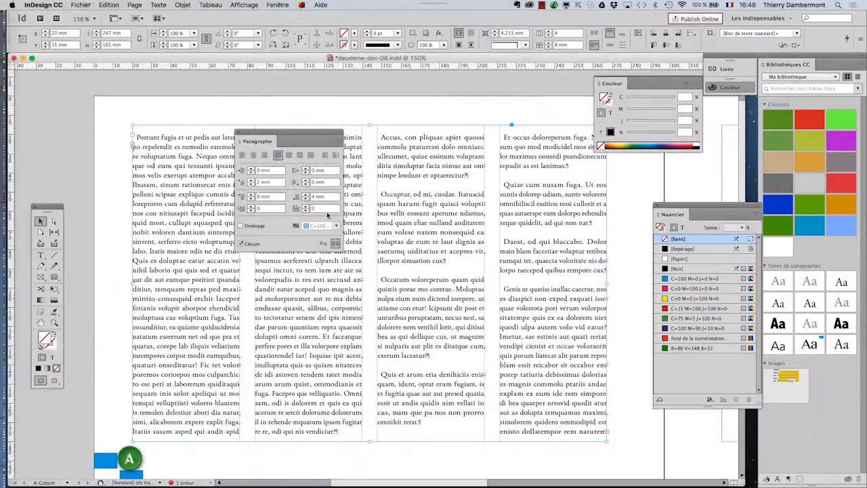
Move the Paragraphe panel away from the middle columns and display the baseline grid
drag(246, 135, 548, 363)
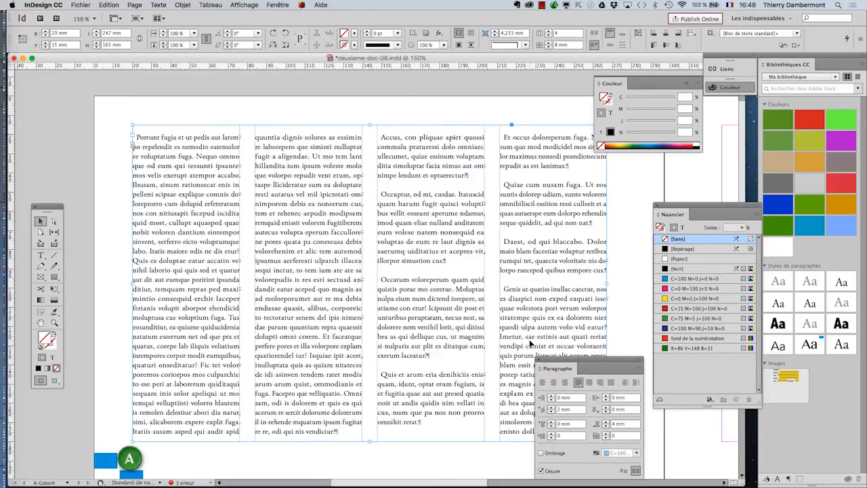
click(245, 4)
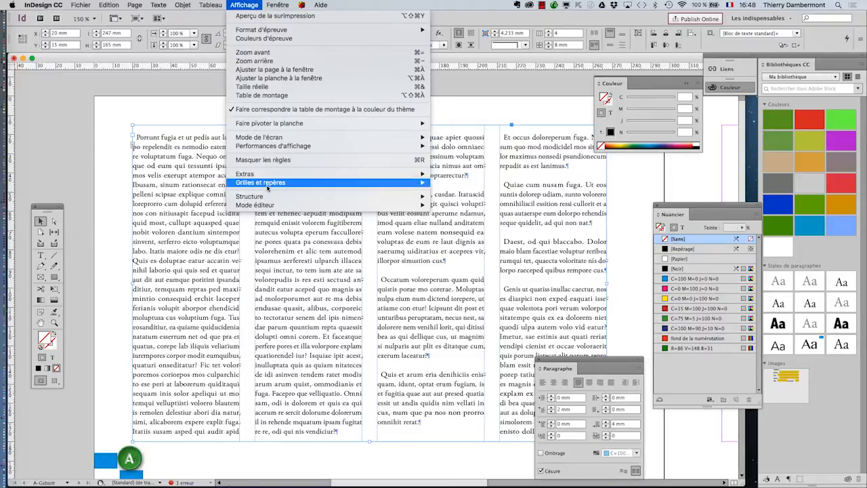
mouse_move(267, 183)
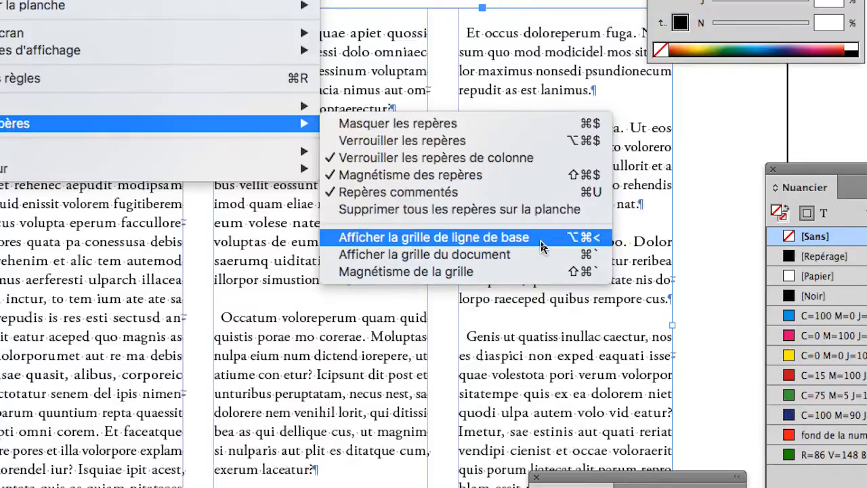
click(542, 248)
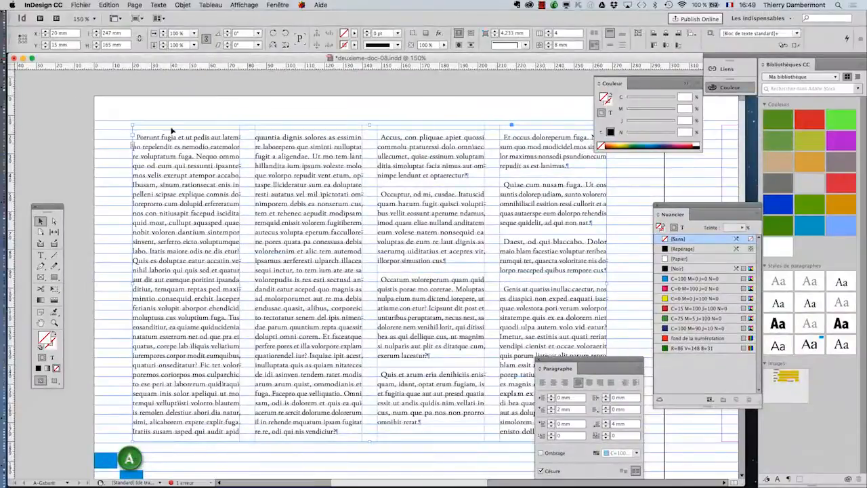
Set the baseline grid colour to Gris clair in the Grilles preferences and apply it
click(58, 4)
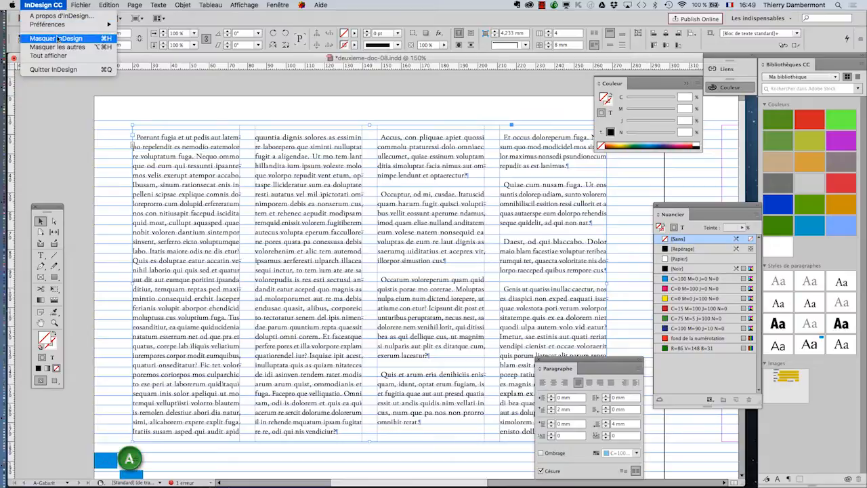
mouse_move(61, 26)
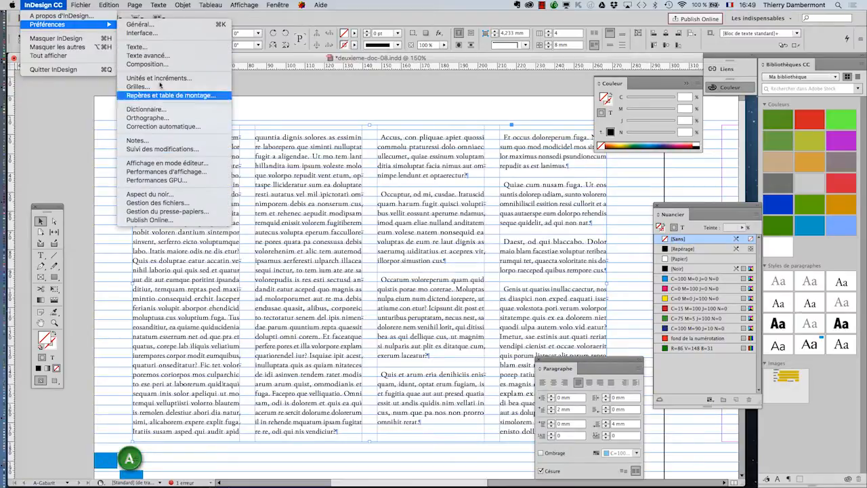
click(238, 116)
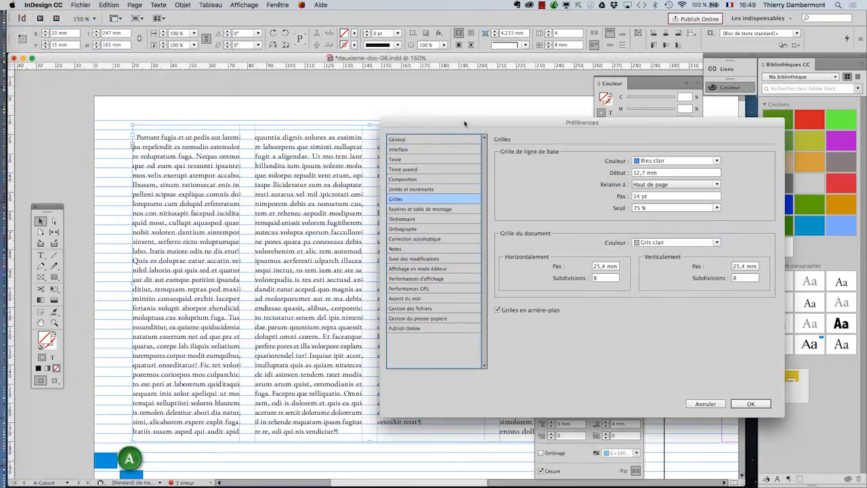
drag(463, 123, 497, 112)
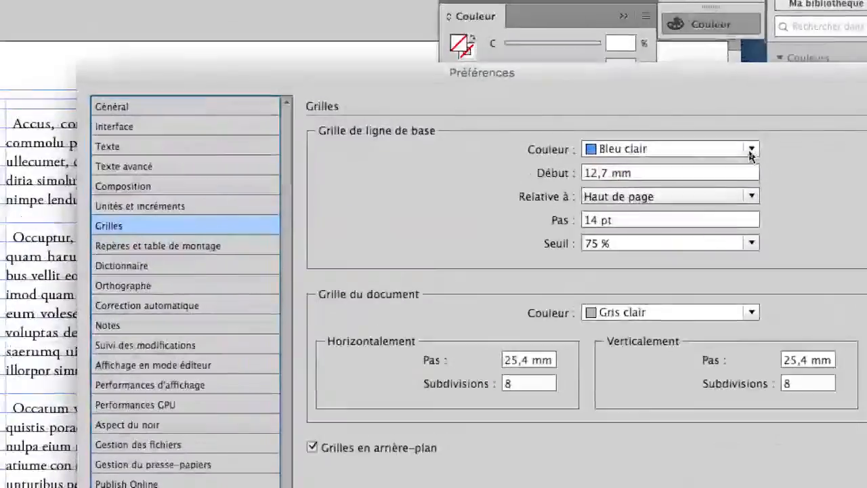
click(750, 150)
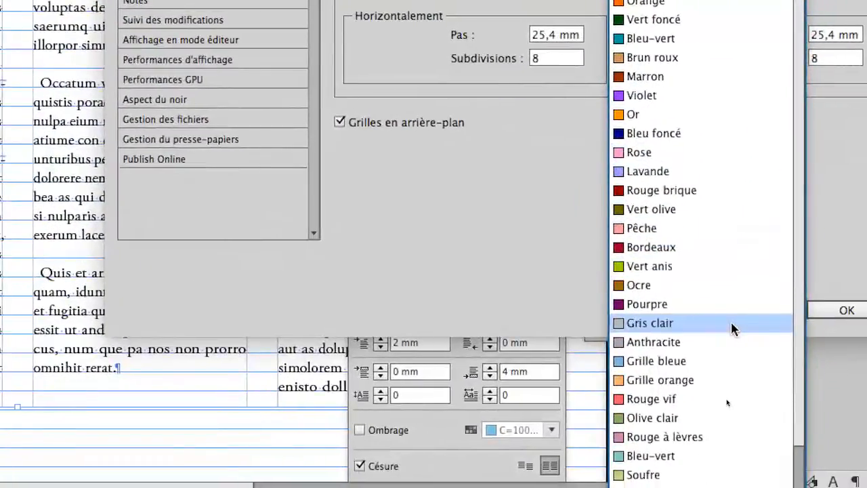
click(731, 322)
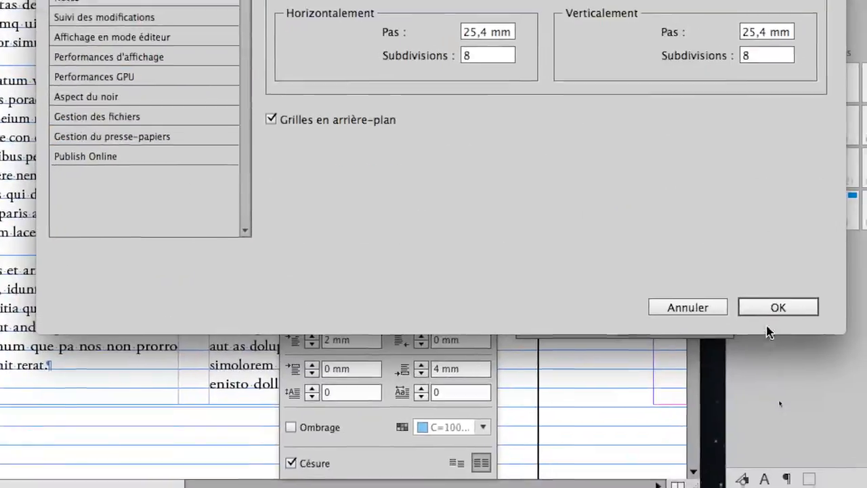
click(772, 307)
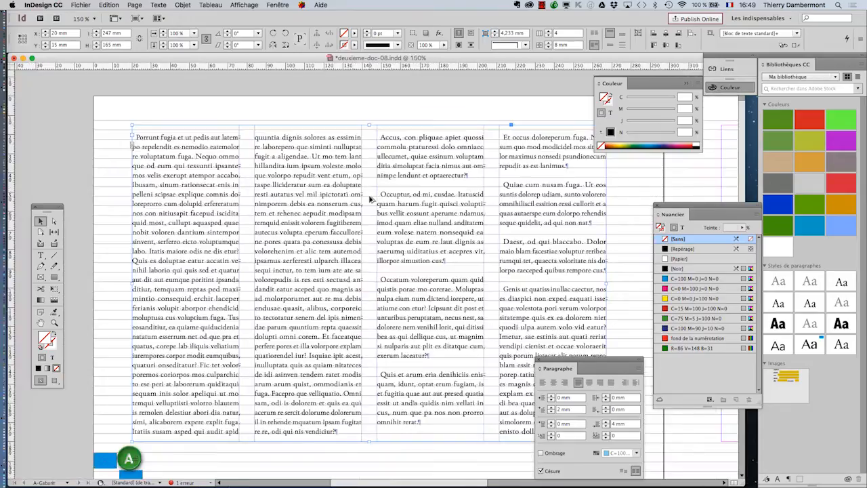
Save the document under the new name deuxieme-doc-09.indd in the ID-premier-jour folder
click(80, 4)
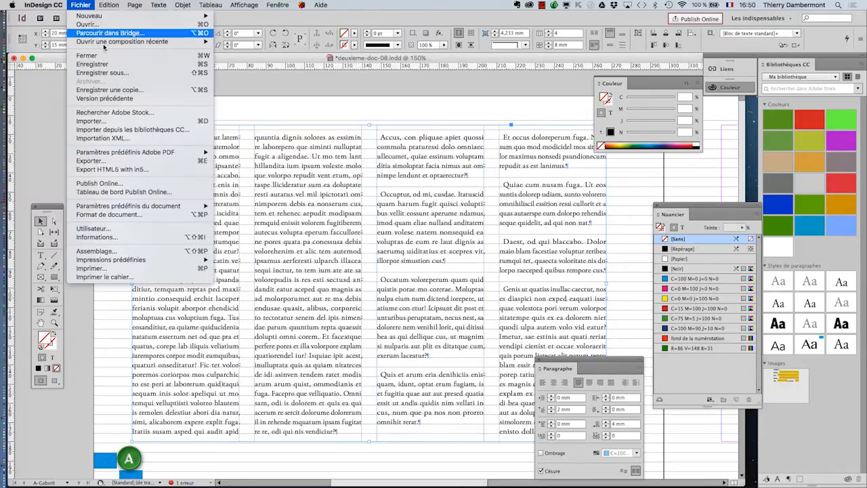
click(476, 171)
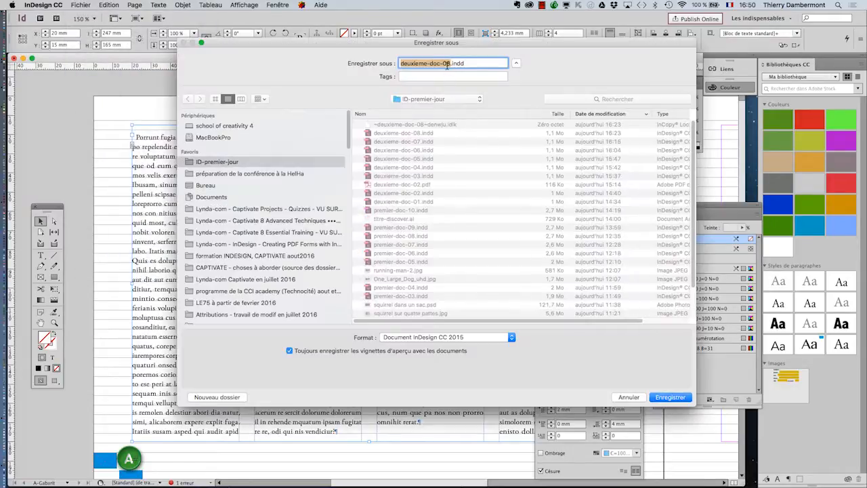
click(447, 64)
key(BackSpace)
text(9)
key(Return)
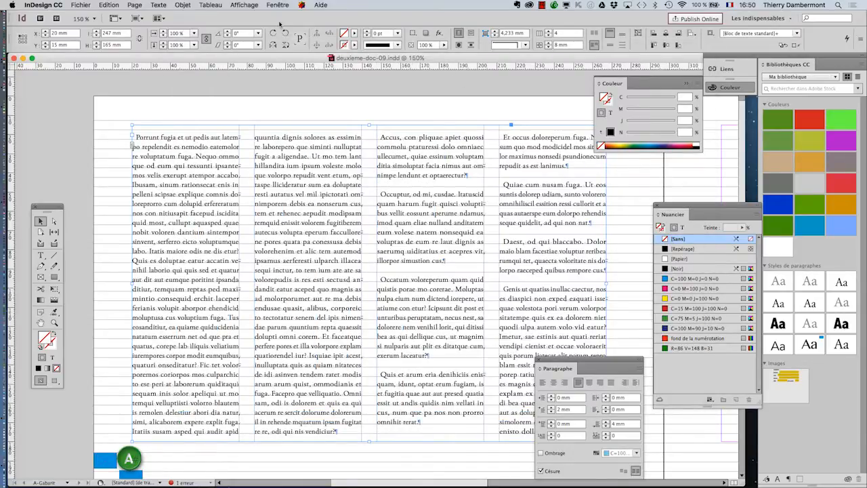
click(249, 4)
mouse_move(271, 178)
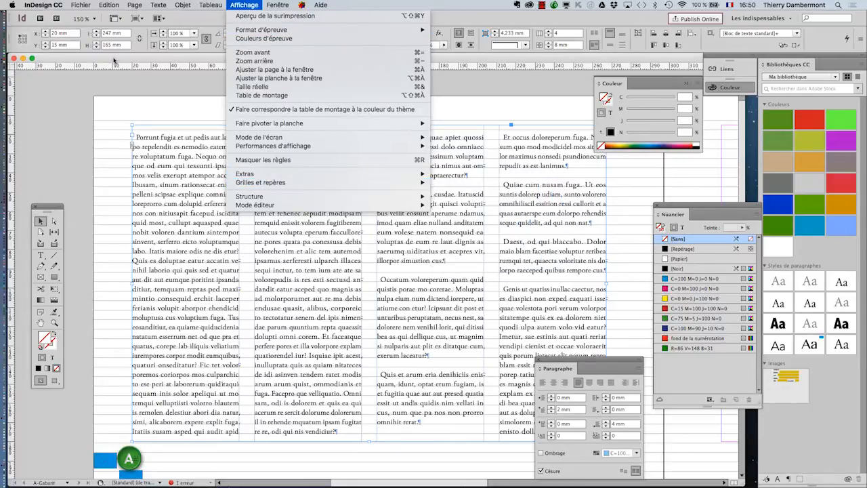
click(97, 63)
Set the baseline grid's view threshold (Seuil) to 400 % in the Grilles preferences and apply it
click(45, 5)
mouse_move(53, 30)
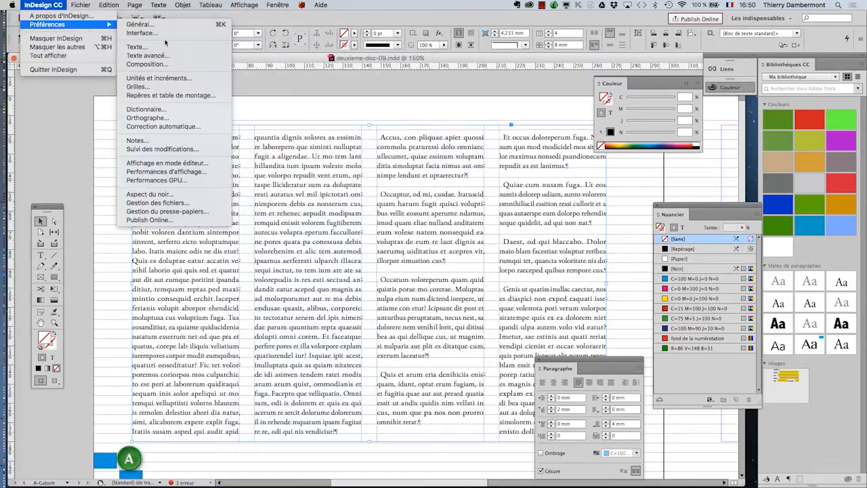
click(181, 88)
drag(630, 114, 622, 112)
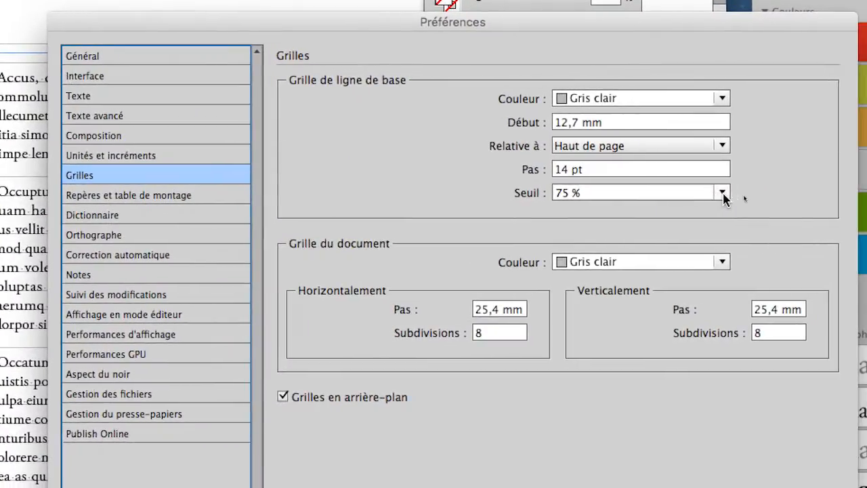
click(722, 194)
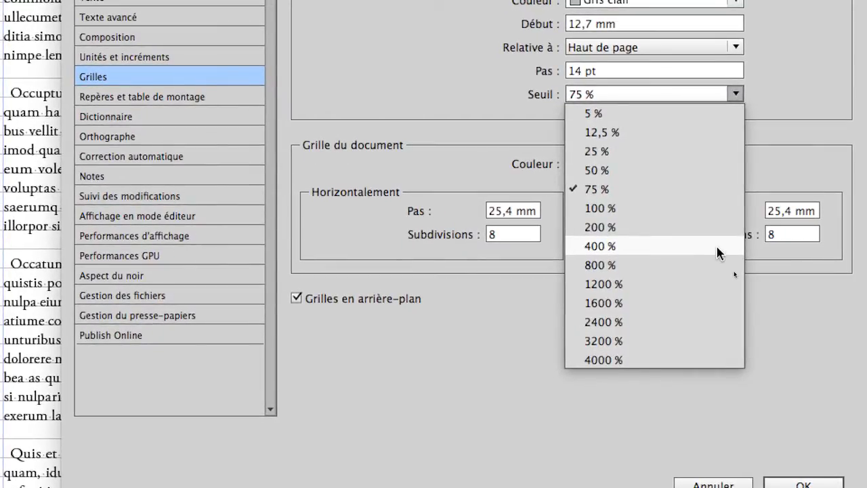
click(717, 248)
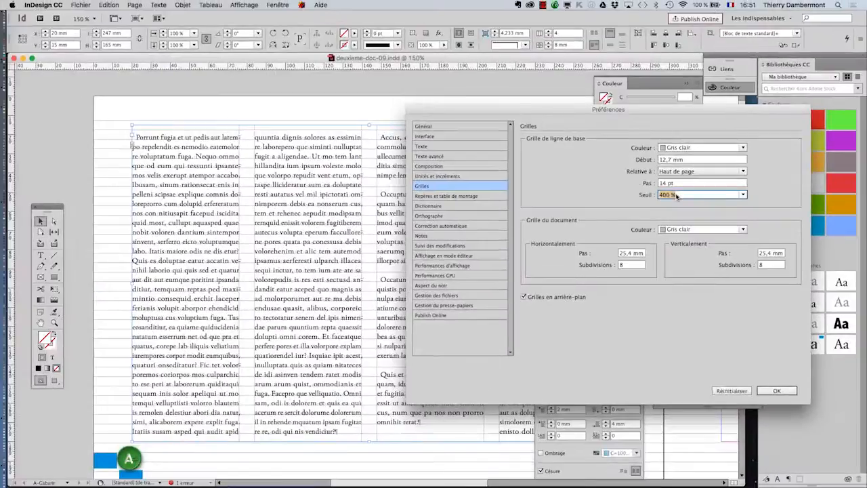
click(778, 390)
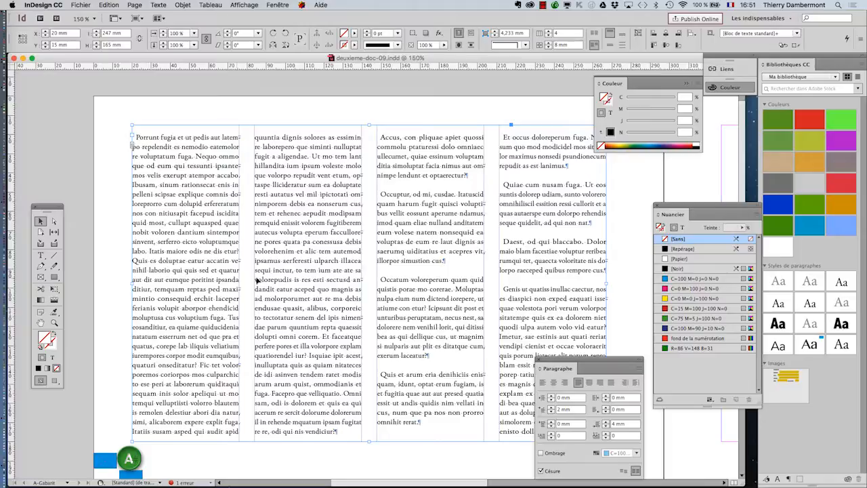
Deselect the text frame and magnify the third column's first lines to 400 % to check the baseline grid's visibility
click(118, 267)
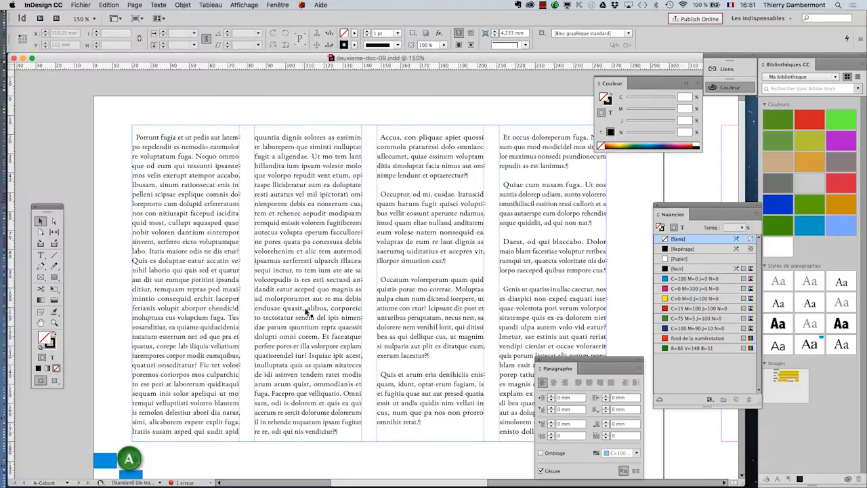
scroll(307, 293, up, 1)
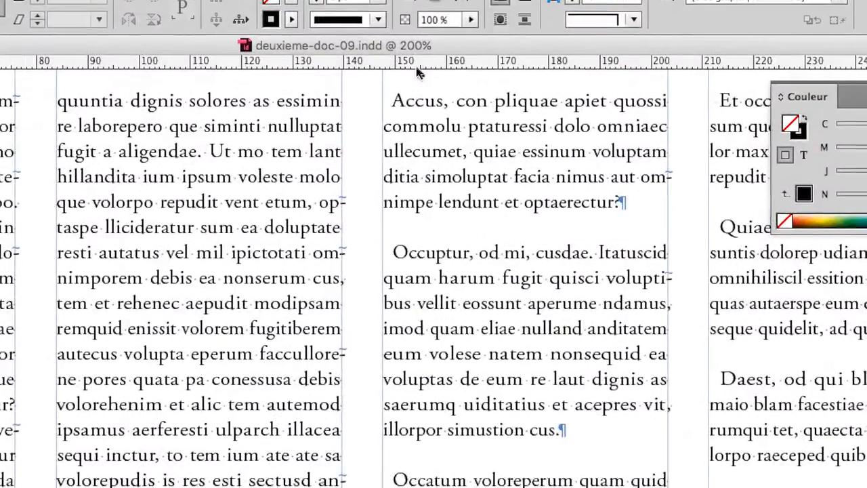
scroll(416, 84, up, 1)
scroll(418, 88, up, 1)
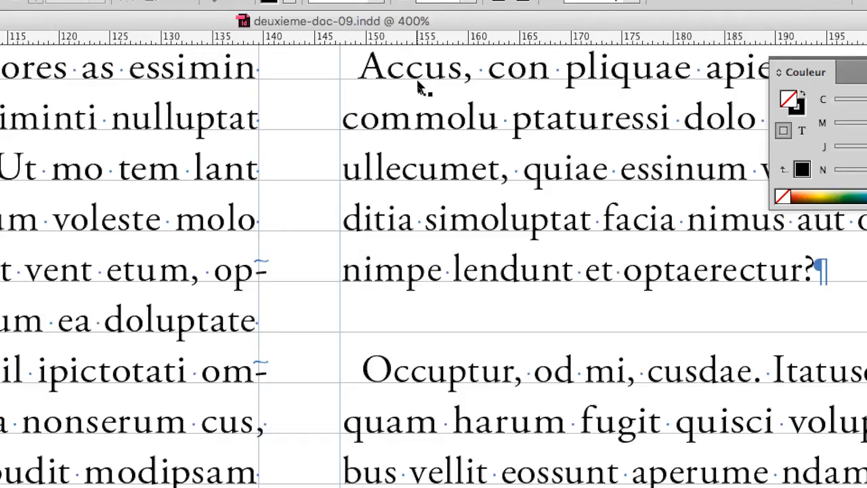
View the whole master spread, switching between 50 % and 75 % magnification to compare how the four-column text is displayed
key(super+minus)
key(super+minus)
key(super+minus)
key(super+minus)
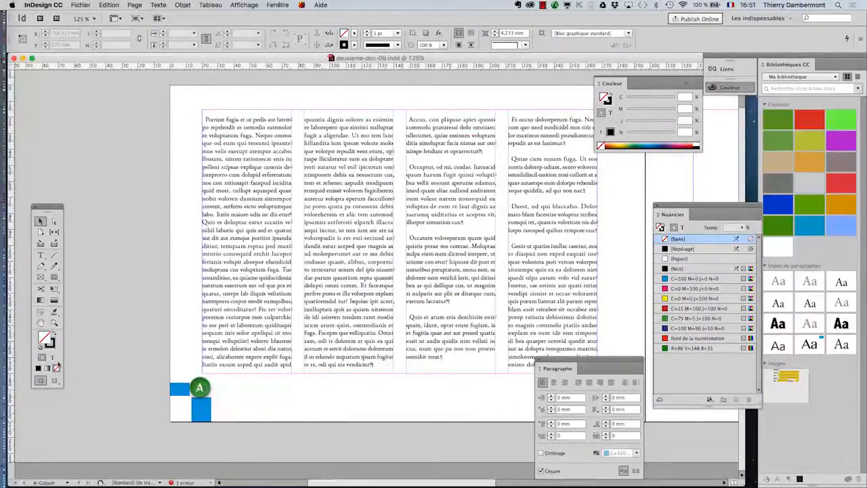
click(44, 325)
drag(412, 237, 330, 236)
key(super+minus)
key(super+minus)
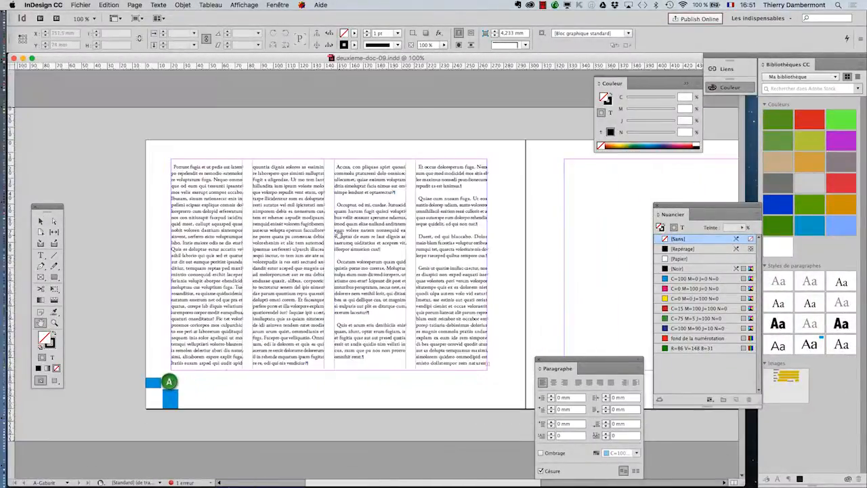
key(super+minus)
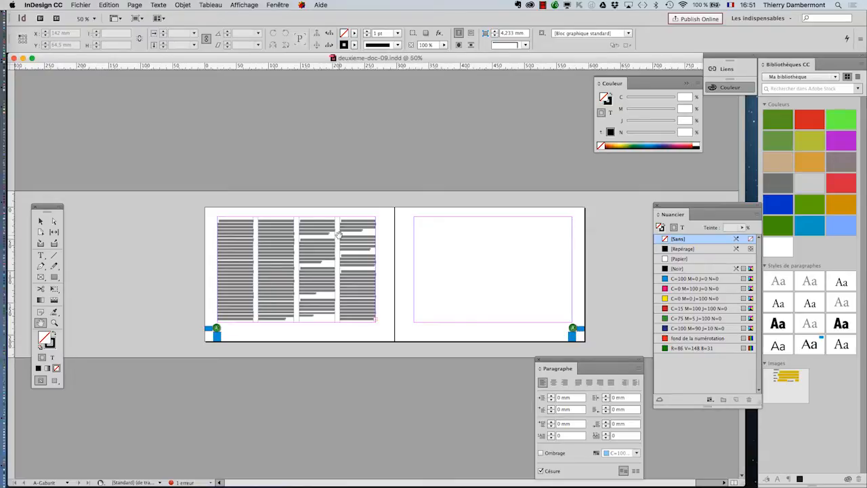
key(super+equal)
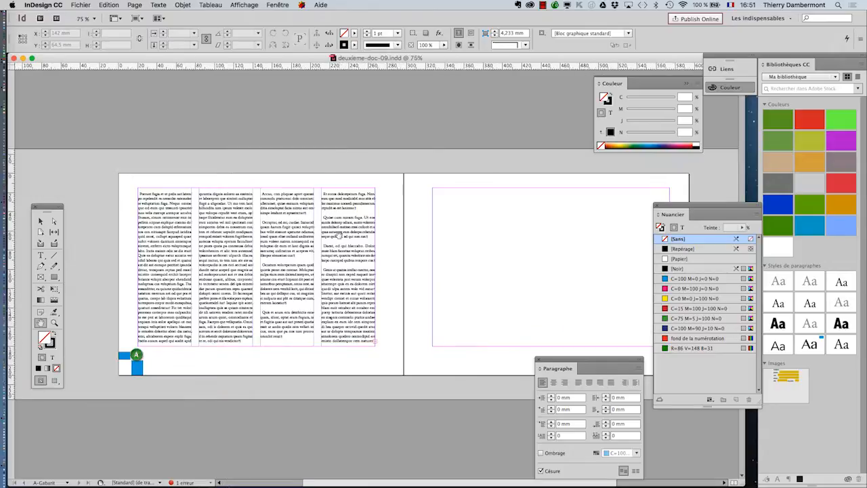
key(super+minus)
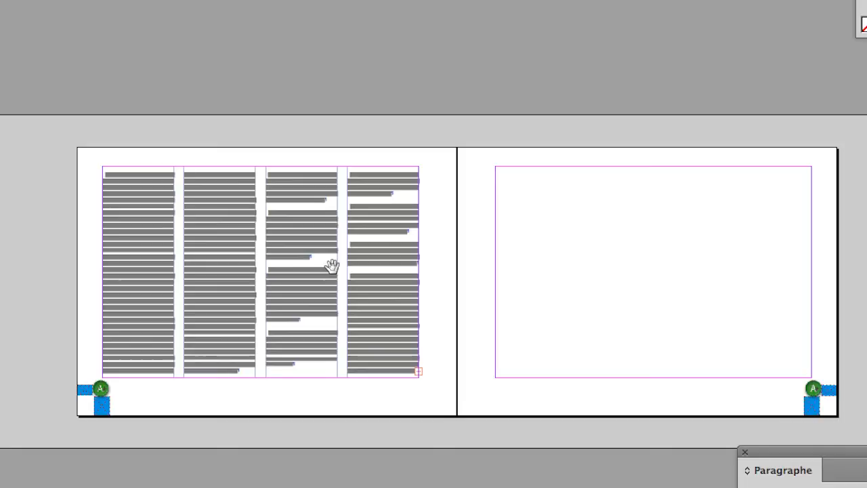
key(ctrl+equal)
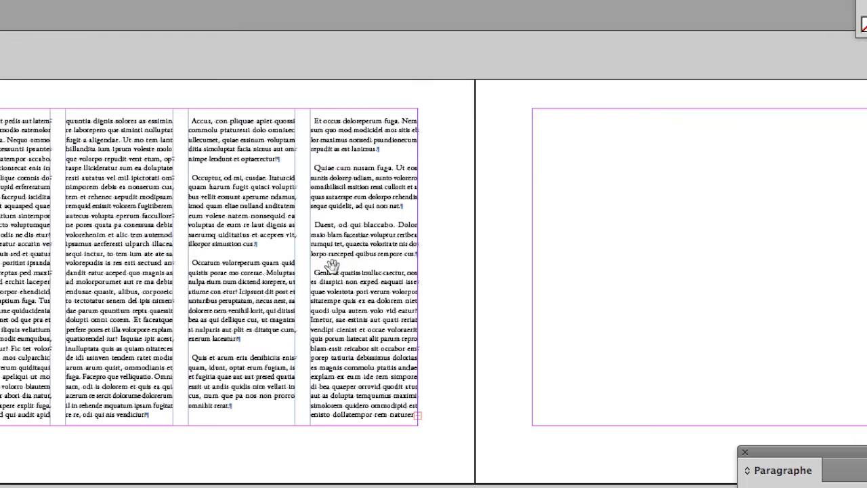
Compare how the master spread's body text is rendered on screen at 50 % and 75 % magnification
key(ctrl+minus)
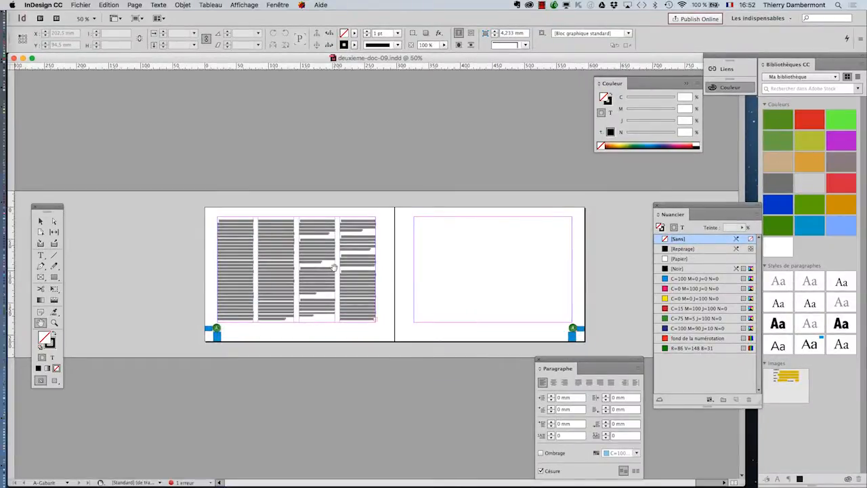
key(super+plus)
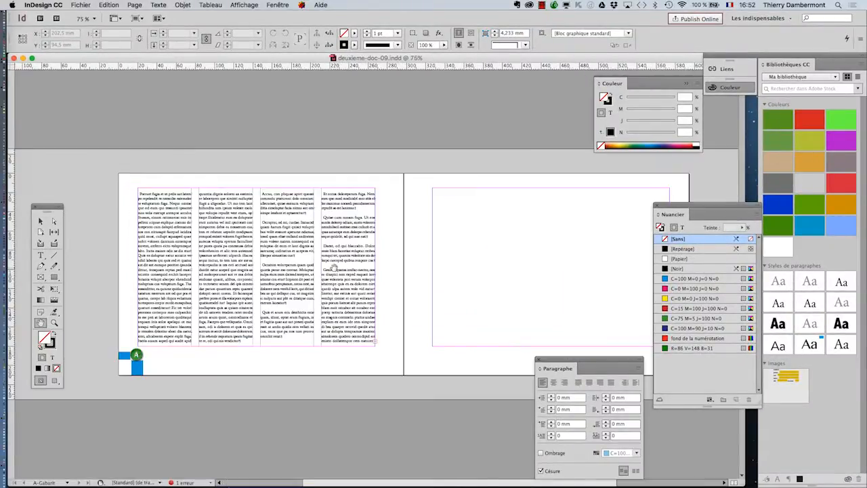
key(super+minus)
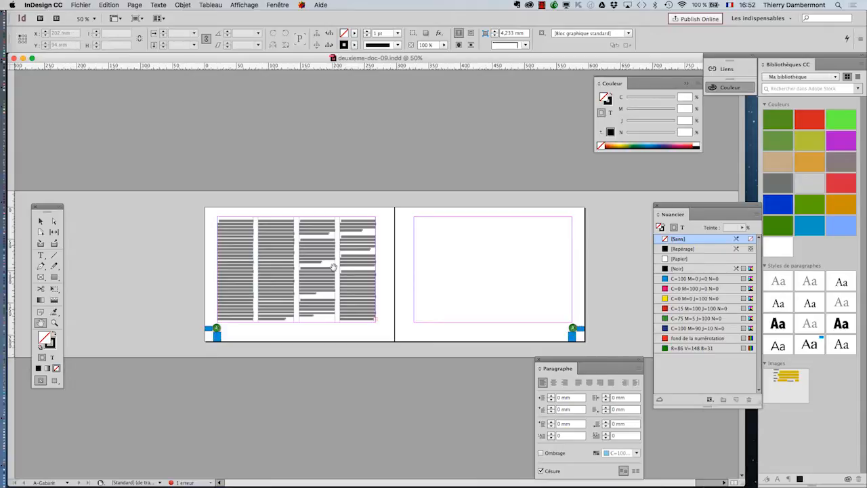
key(super+equal)
key(super+minus)
Look through the preference categories, from Texte and Interface to Performances d'affichage, for the setting that controls greeked text
click(43, 4)
mouse_move(53, 25)
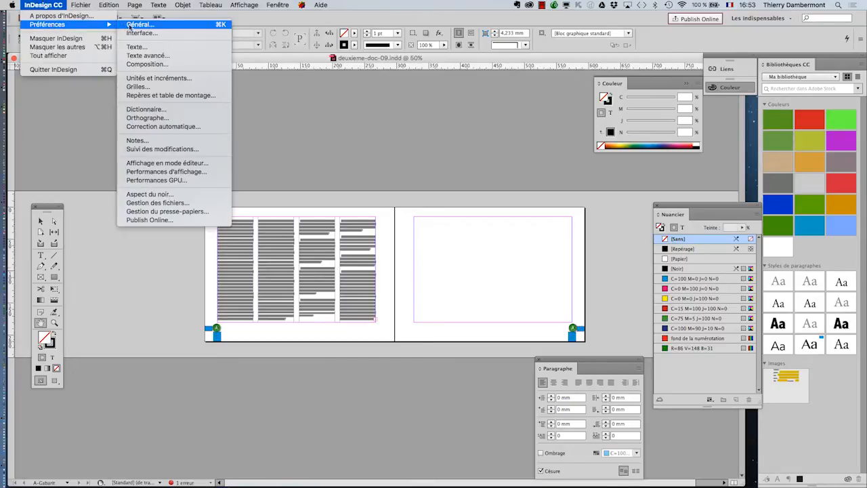
click(136, 47)
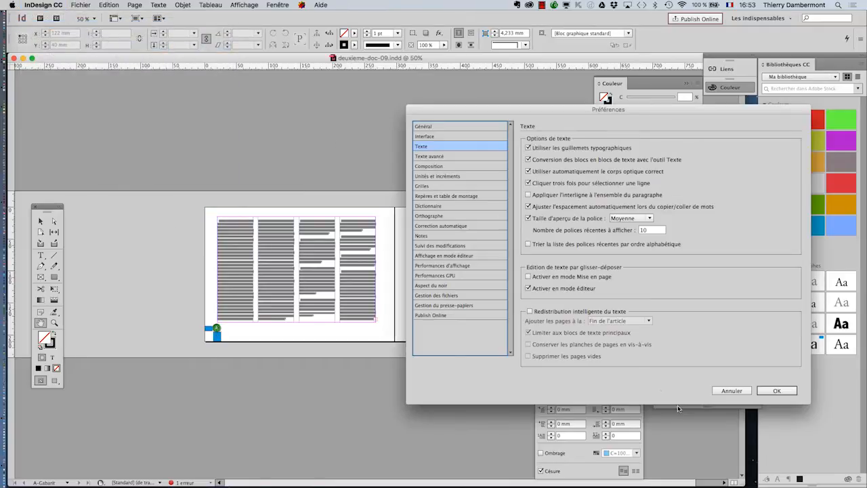
click(433, 159)
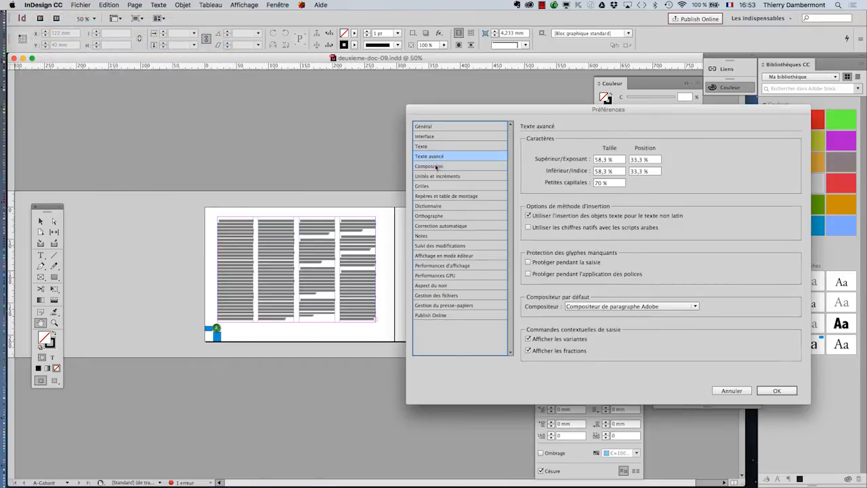
click(436, 166)
click(436, 160)
click(432, 147)
click(429, 138)
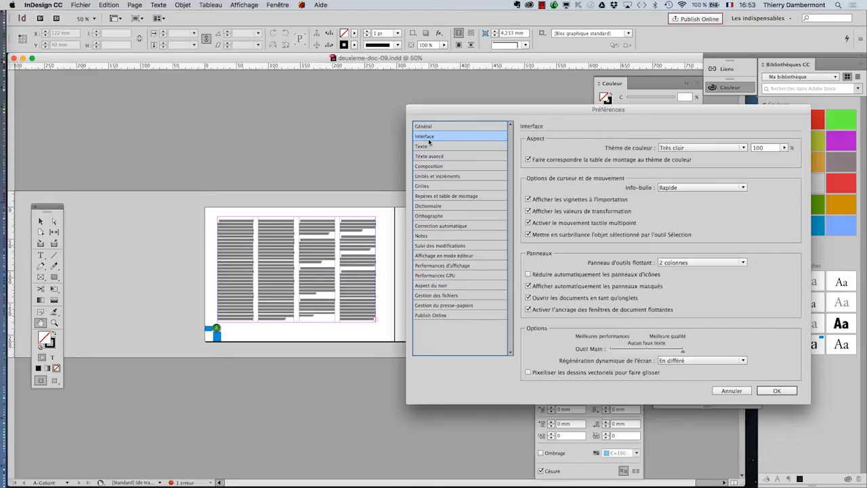
key(Down)
key(Down)
key(Down)
key(Down)
key(Down)
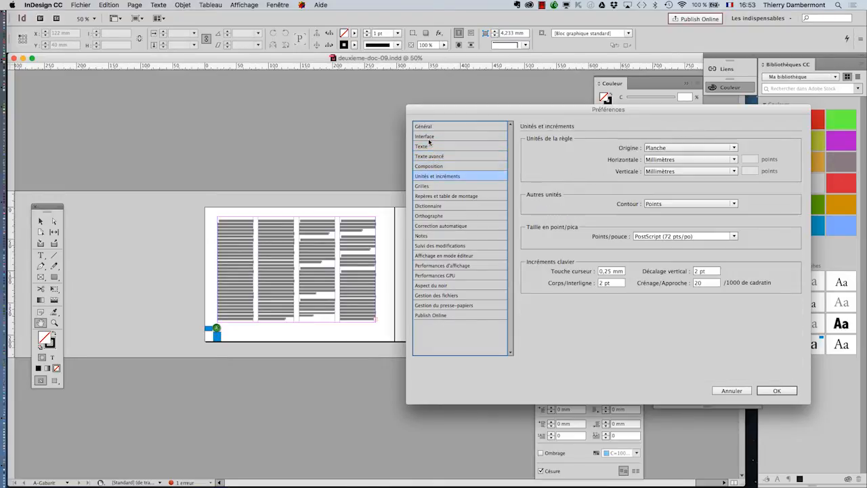
key(Down)
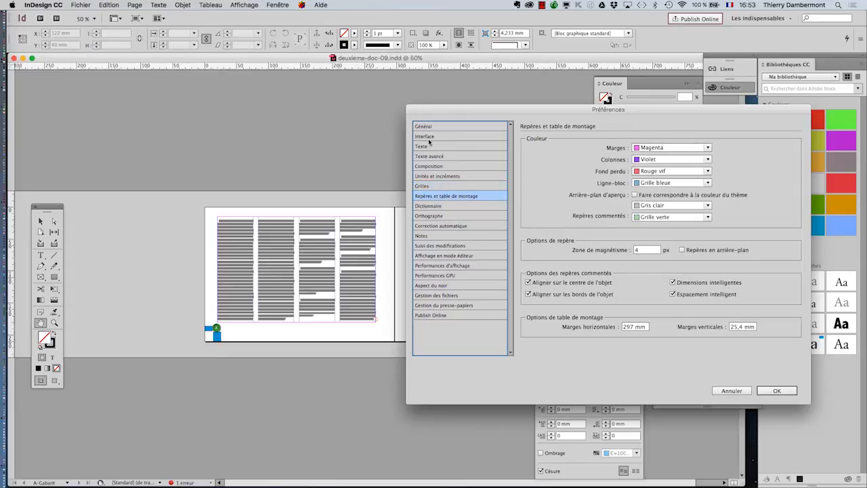
key(Up)
key(Down)
key(Up)
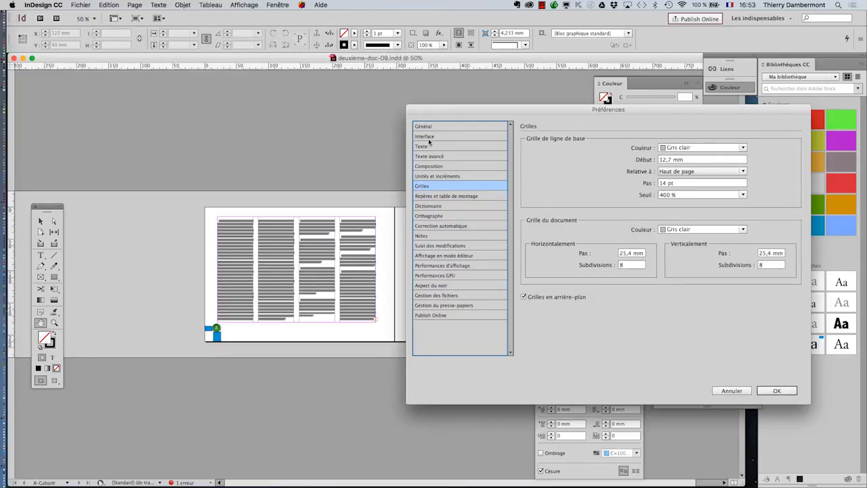
key(Down)
key(Down)
key(Down)
key(Down)
key(Down)
key(Down)
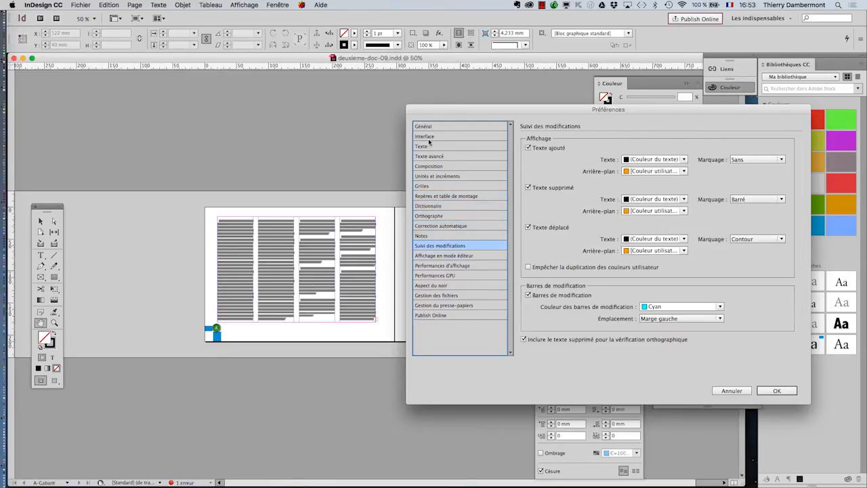
key(Down)
key(Down)
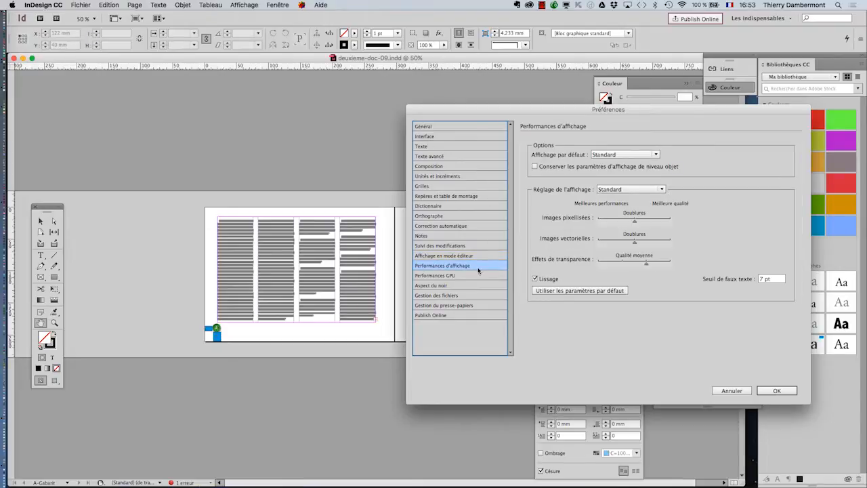
Set the greeked text threshold (Seuil de faux texte) to 0 pt in the Performances d'affichage preferences and apply it
key(alt)
key(alt)
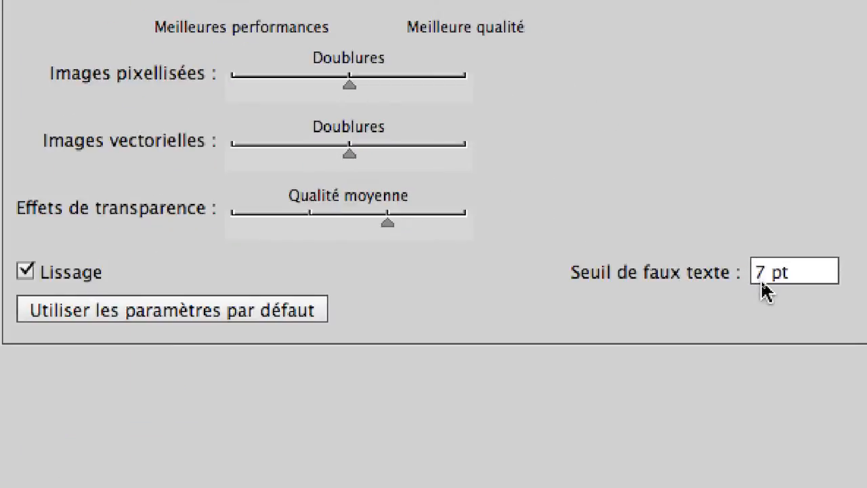
double_click(760, 278)
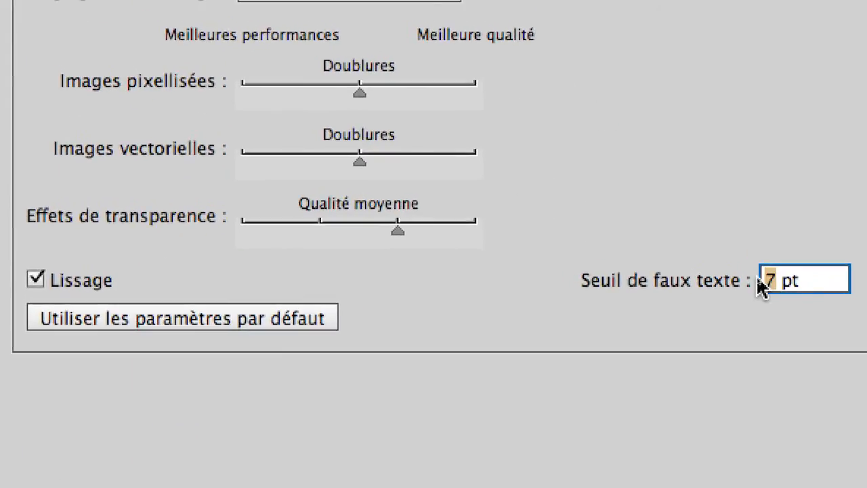
text(0)
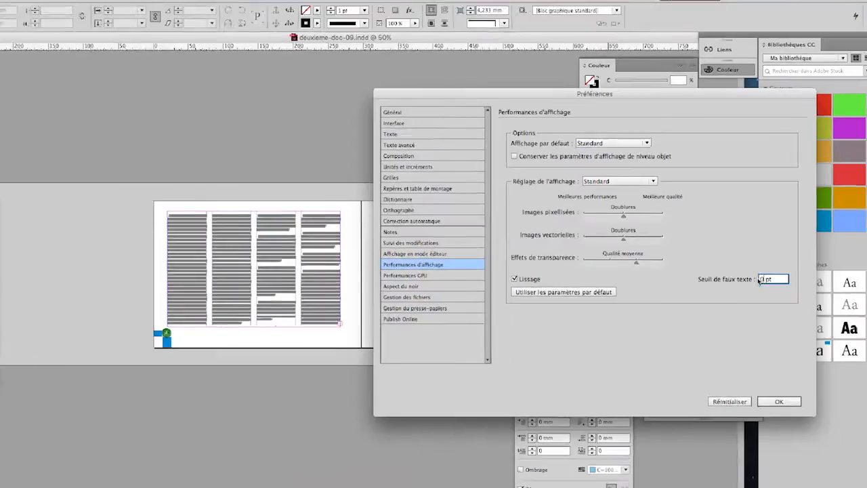
key(Return)
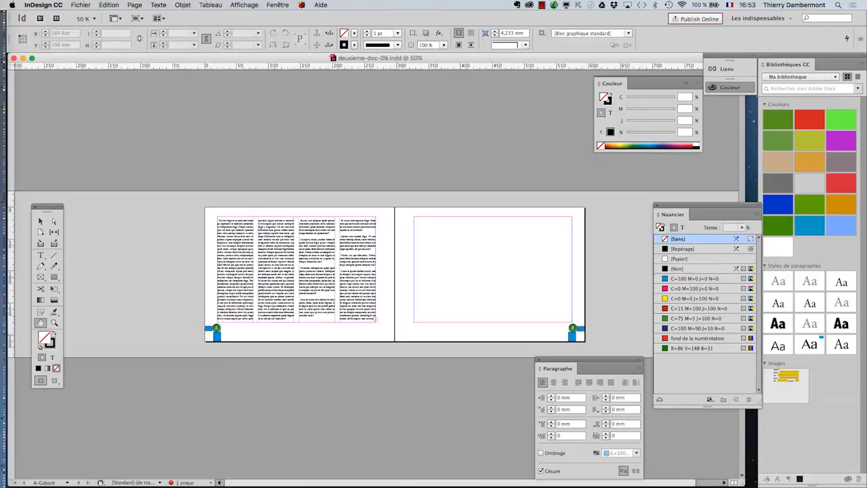
Check the body text and baseline grid at magnifications above 400 % and back down to 50 %
key(super+equal)
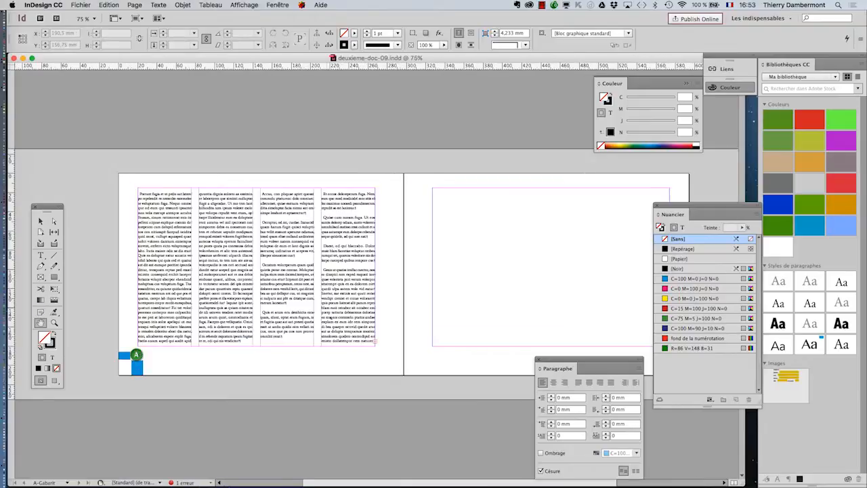
key(super+equal)
key(super+equal)
key(super+equal)
key(super+equal)
key(super+equal)
key(super+equal)
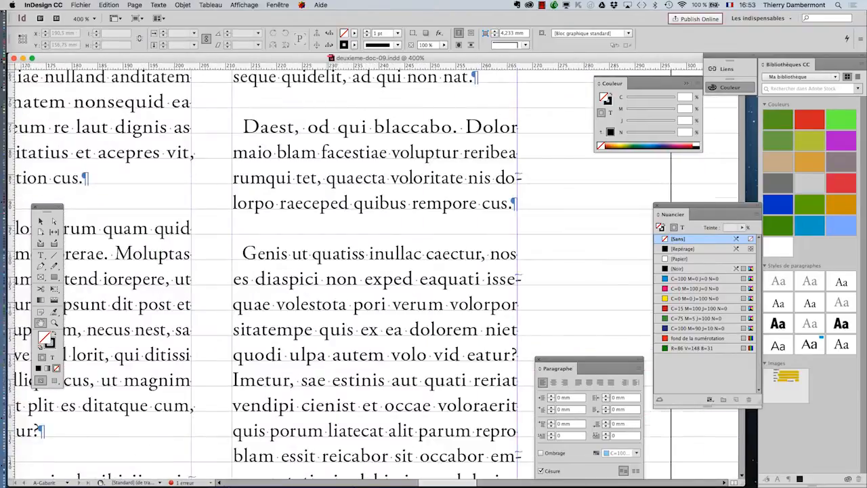
key(super+equal)
key(super+equal)
key(super+equal)
key(super+equal)
key(super+minus)
key(super+minus)
key(super+minus)
key(super+minus)
key(super+minus)
key(super+minus)
key(super+minus)
key(super+minus)
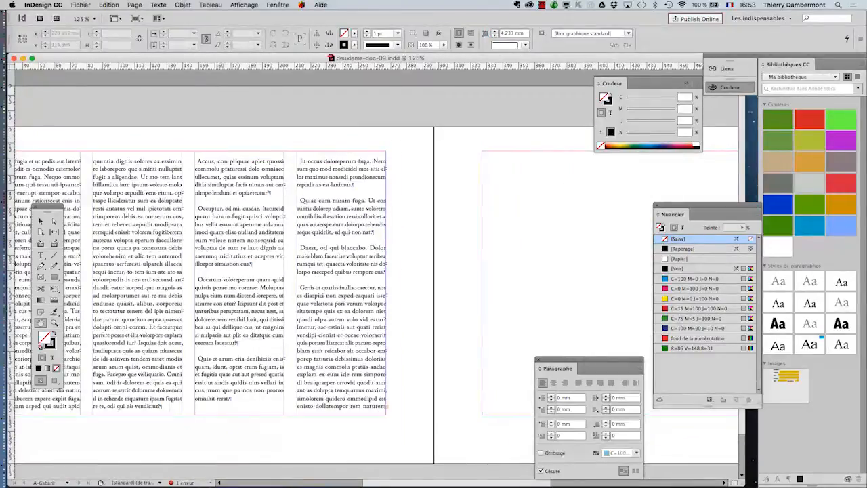
key(super+minus)
key(super+minus)
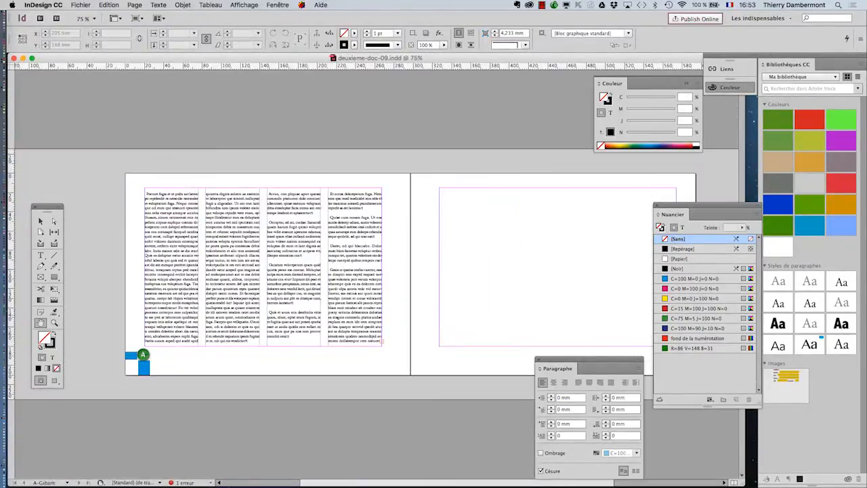
key(super+minus)
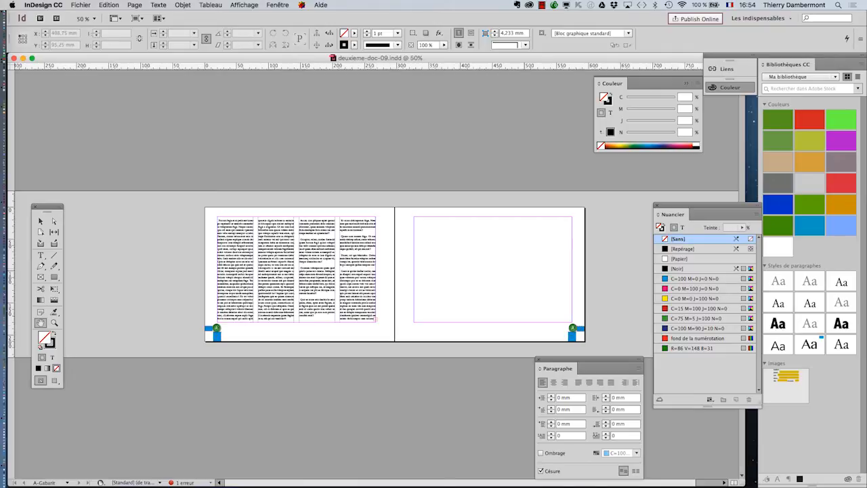
Hide the objets de mesure layer on the A-Gabarit master and move the layer list clear of the text columns
key(super+=)
key(super+=)
key(super+=)
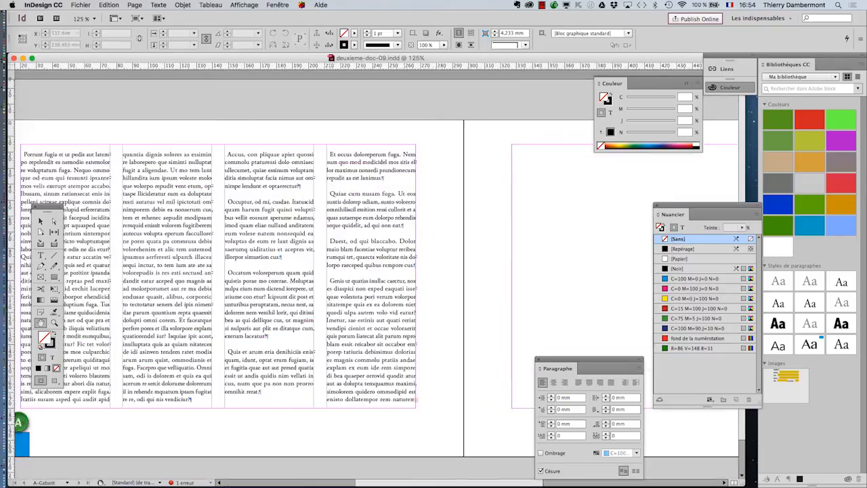
drag(199, 340, 409, 305)
click(277, 5)
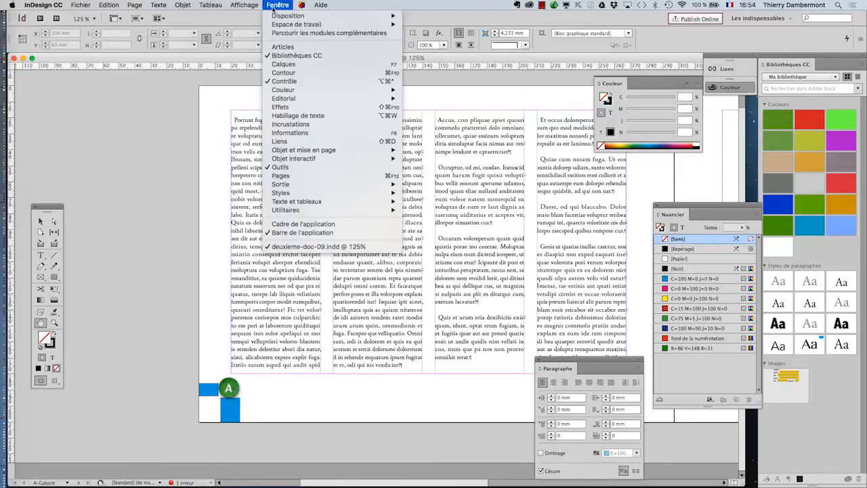
click(287, 67)
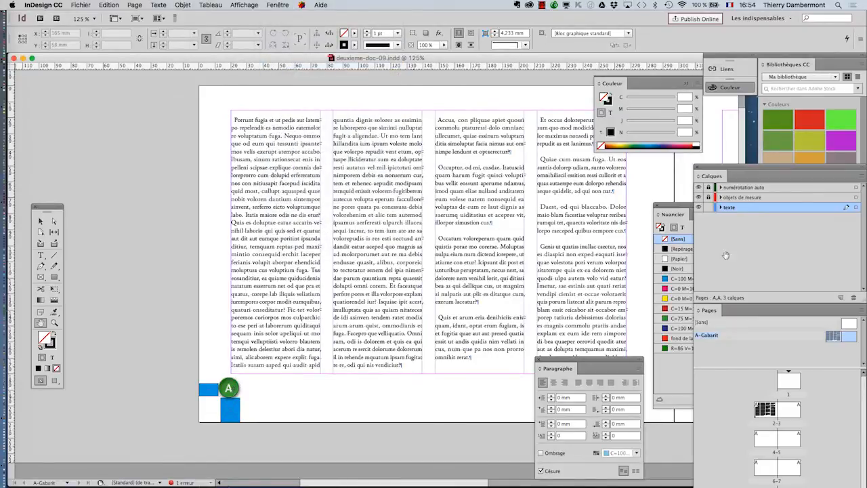
drag(745, 172, 387, 177)
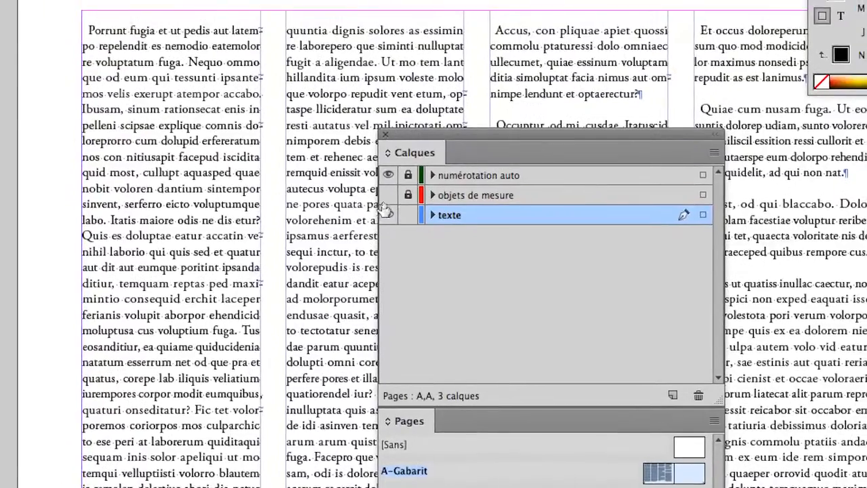
click(388, 195)
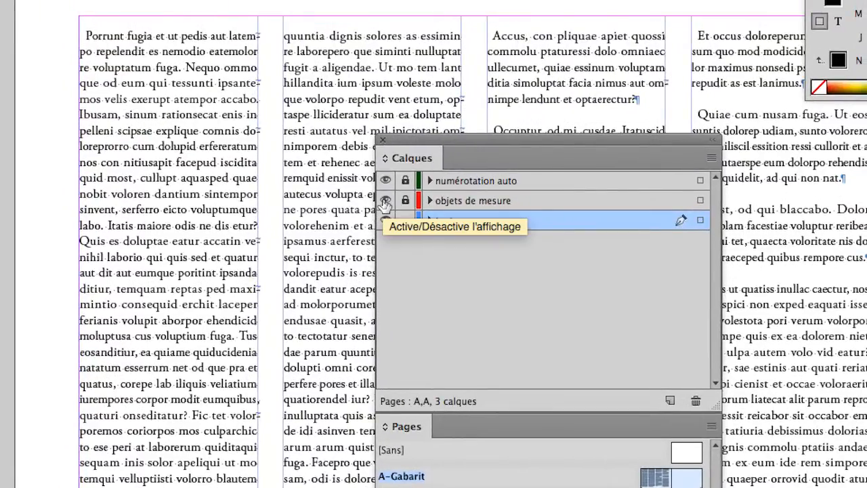
click(388, 195)
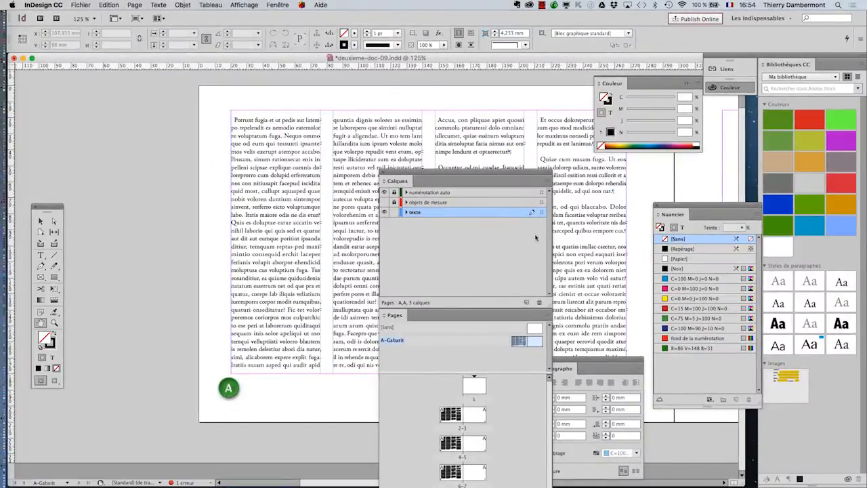
drag(511, 173, 167, 92)
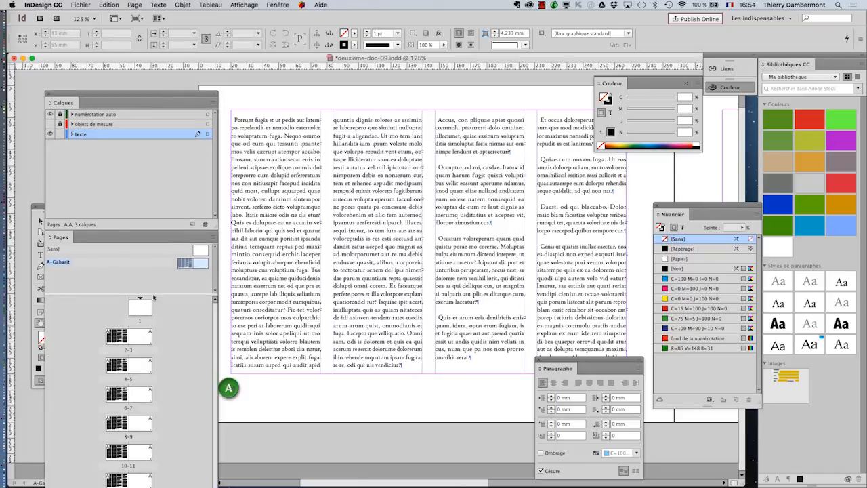